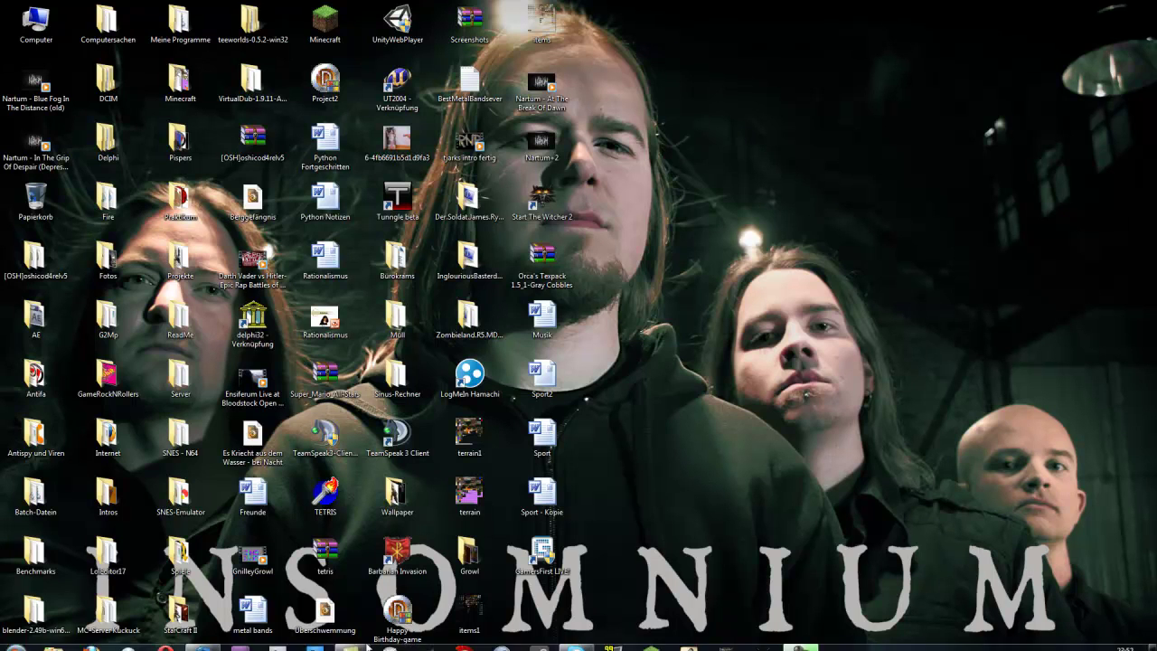
In Firefox, go to YouTube and open your channel page from the account menu
click(90, 639)
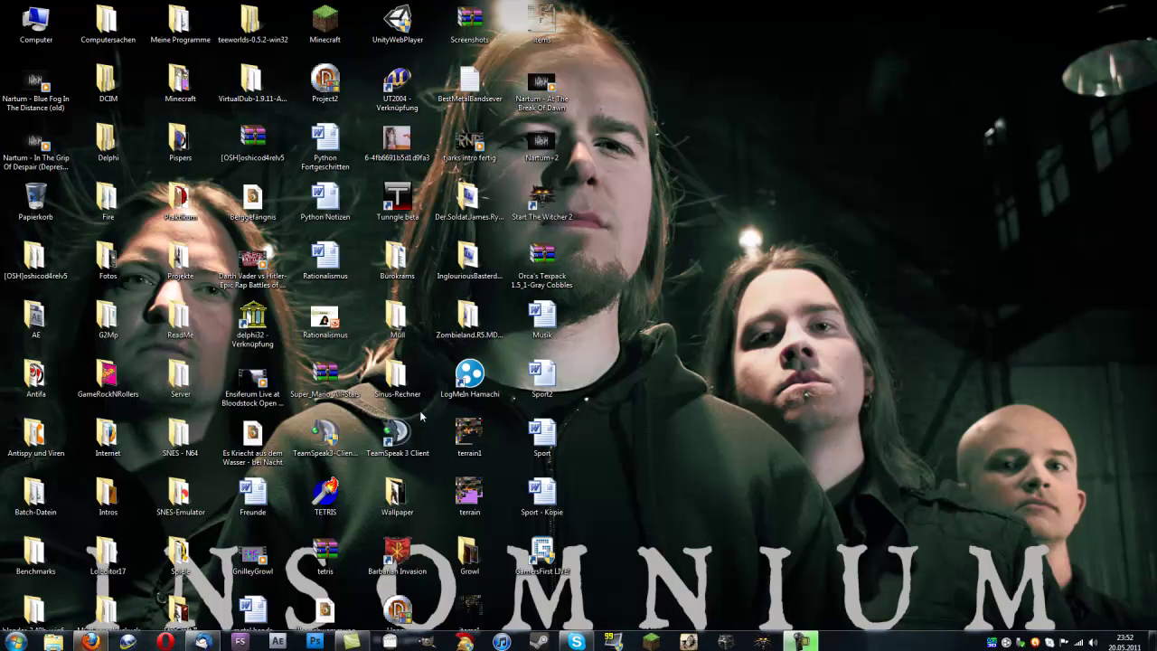
click(334, 62)
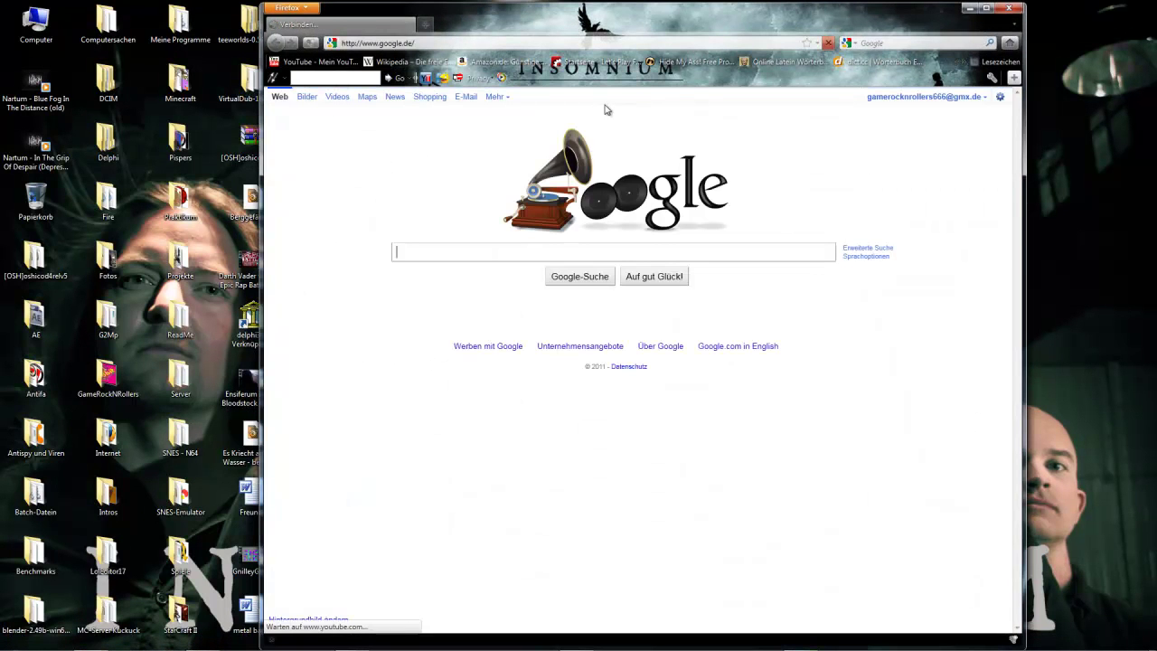
click(863, 106)
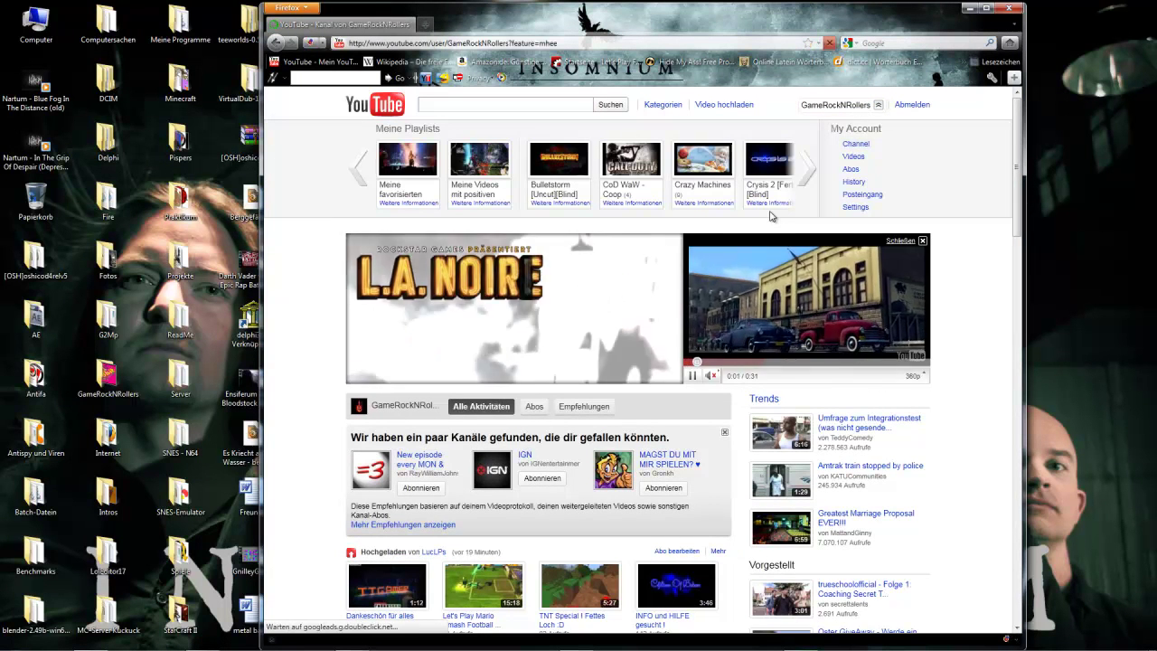
click(855, 144)
Scroll through the channel and highlight the description down to the texture pack download links
scroll(531, 283, down, 15)
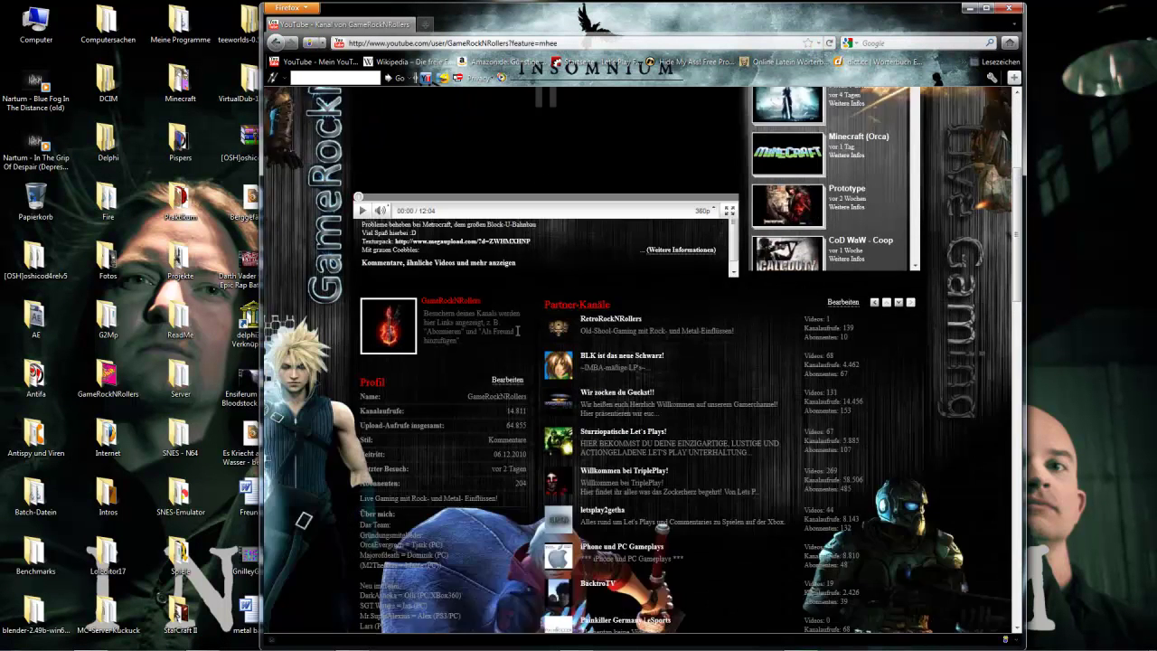
scroll(517, 334, down, 5)
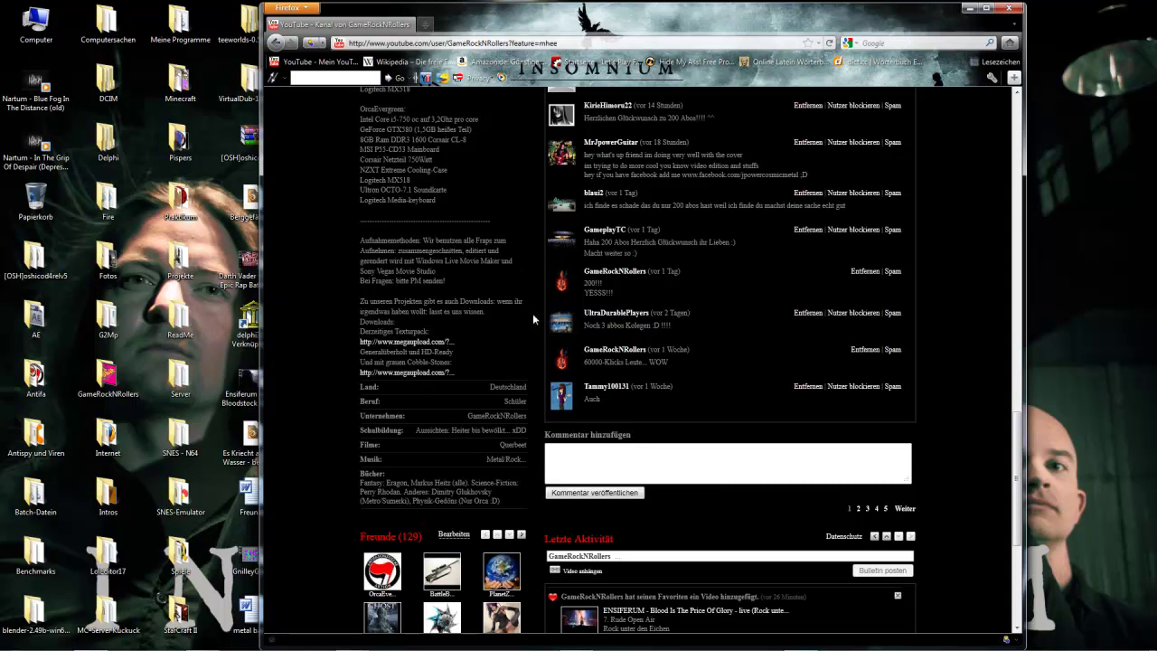
scroll(484, 405, down, 5)
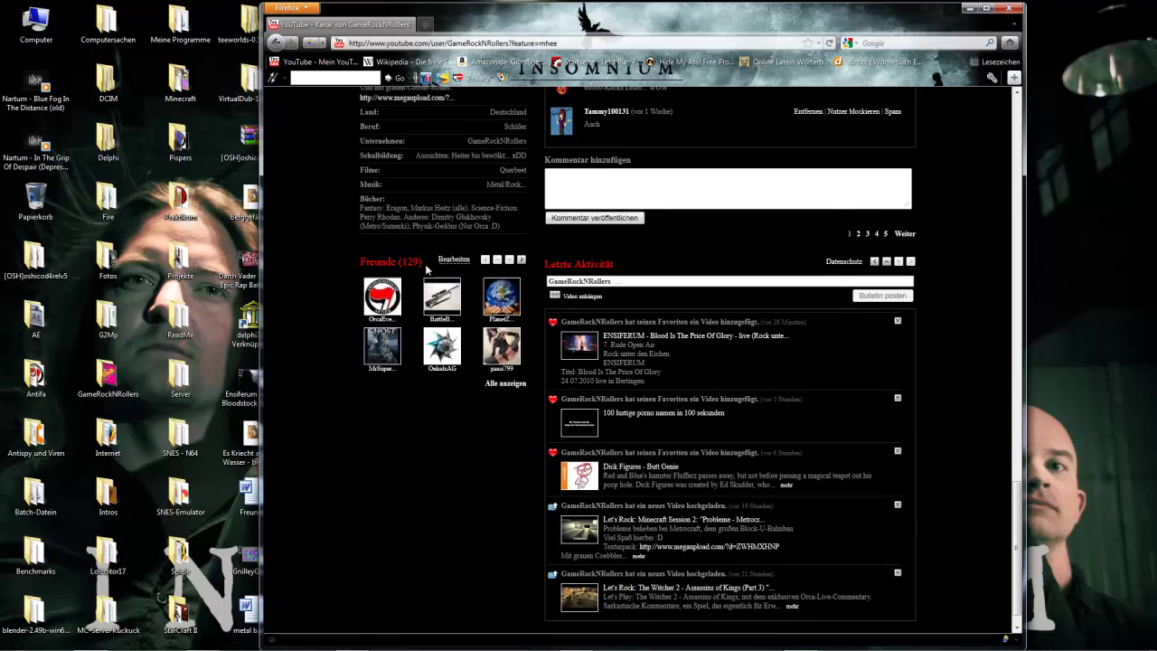
scroll(442, 284, up, 3)
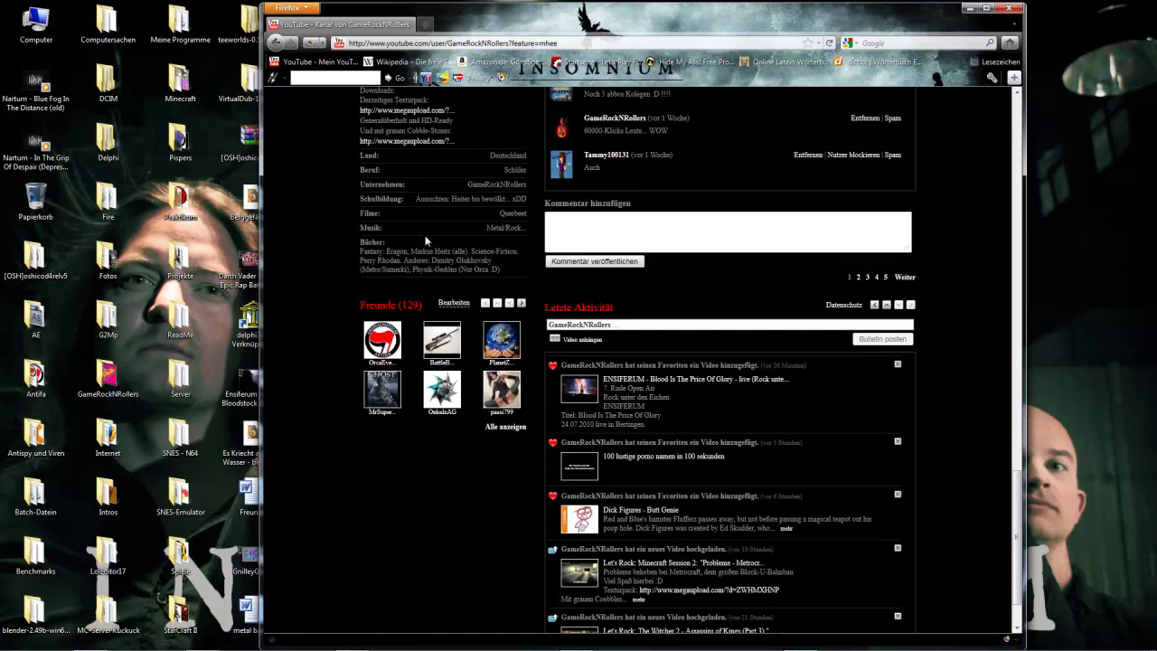
scroll(391, 235, up, 3)
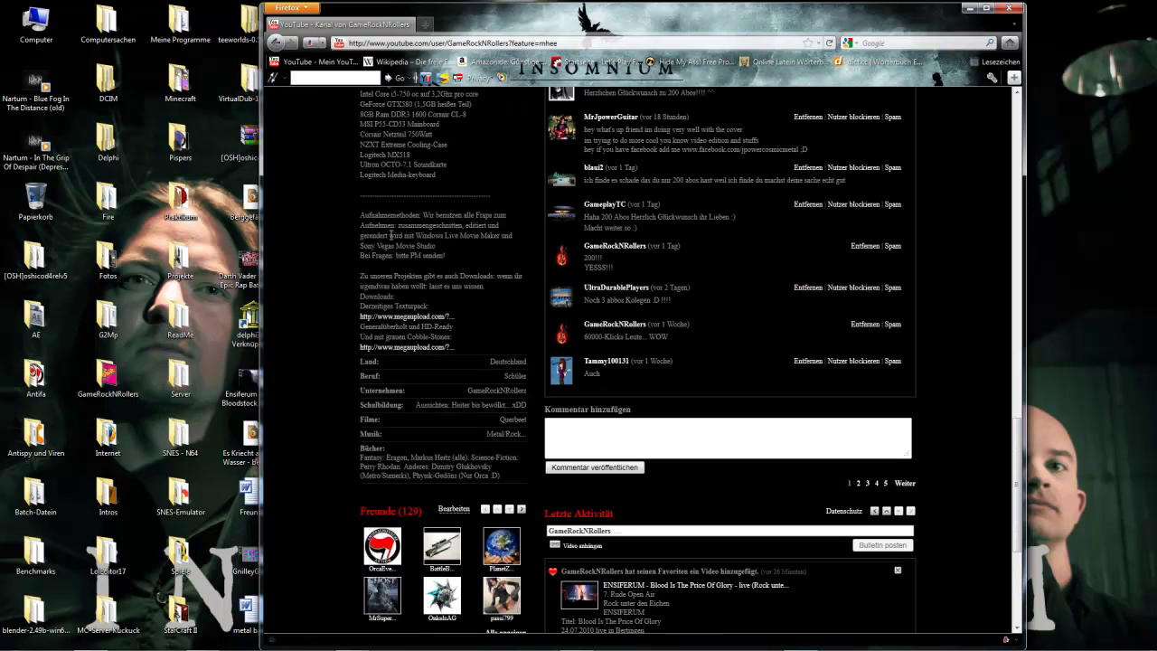
drag(360, 93, 498, 357)
click(486, 384)
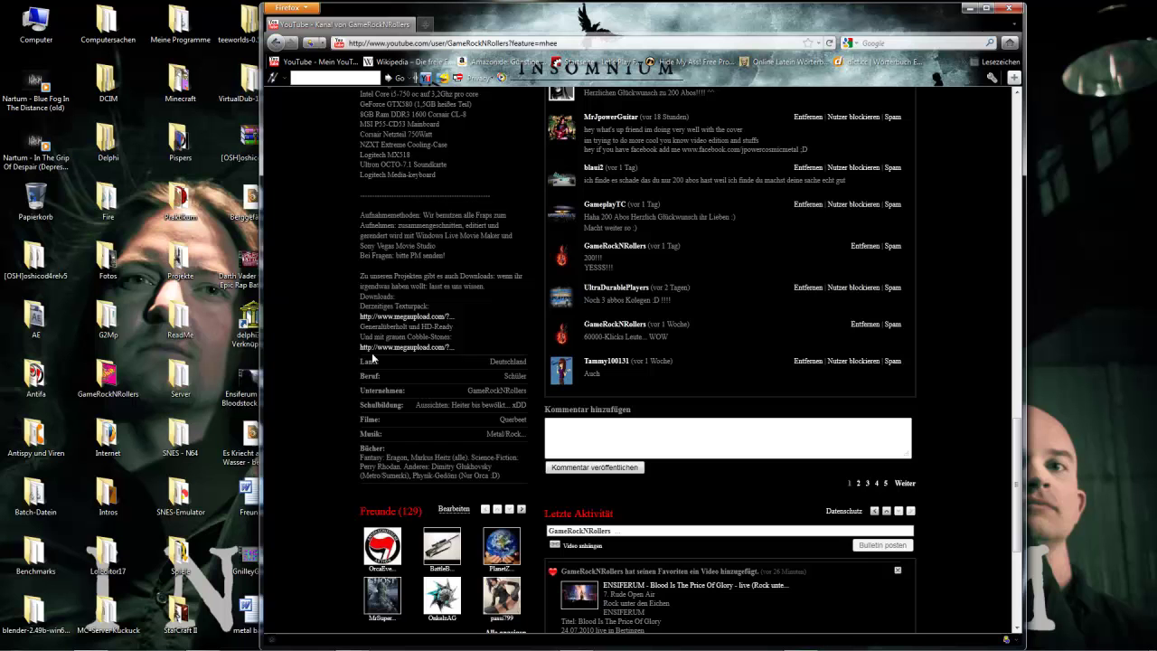
View the MegaUpload page for Orca's Texpack 1.5_1 - New Skins.zip, close it, and go to Google
click(440, 320)
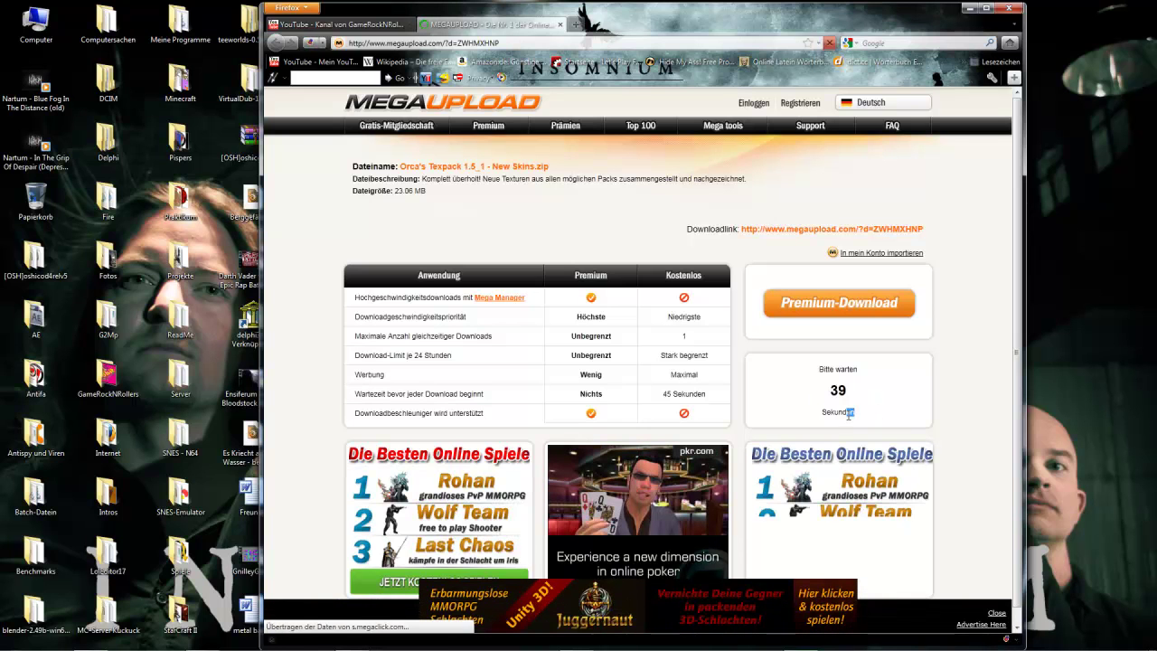
drag(860, 414, 811, 425)
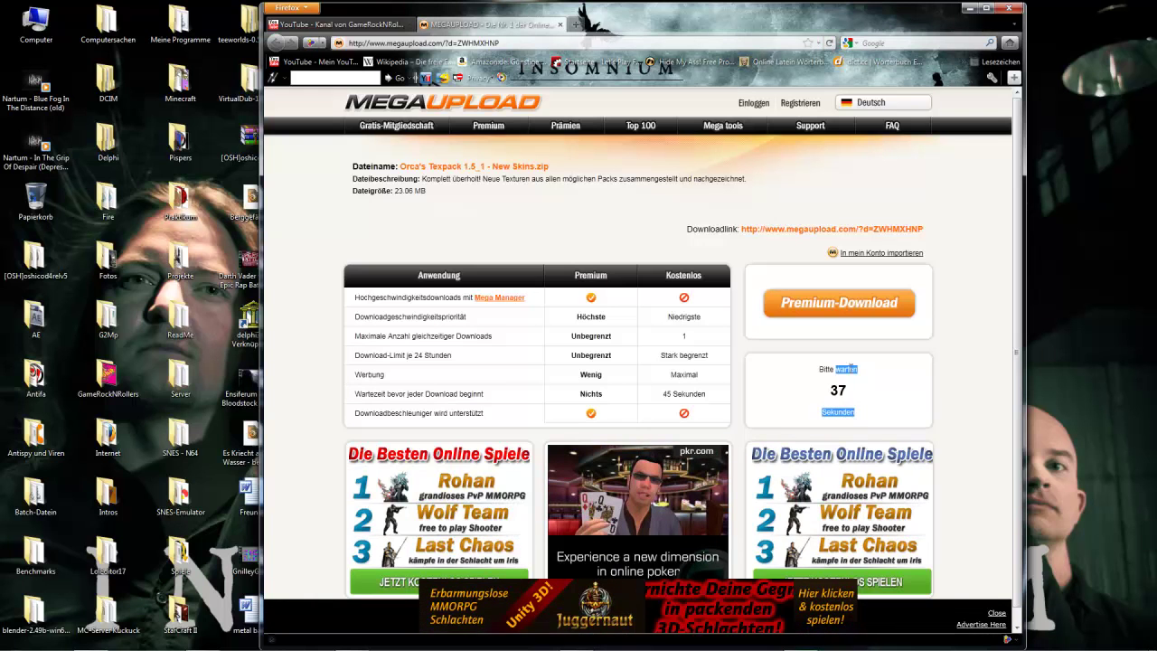
click(548, 27)
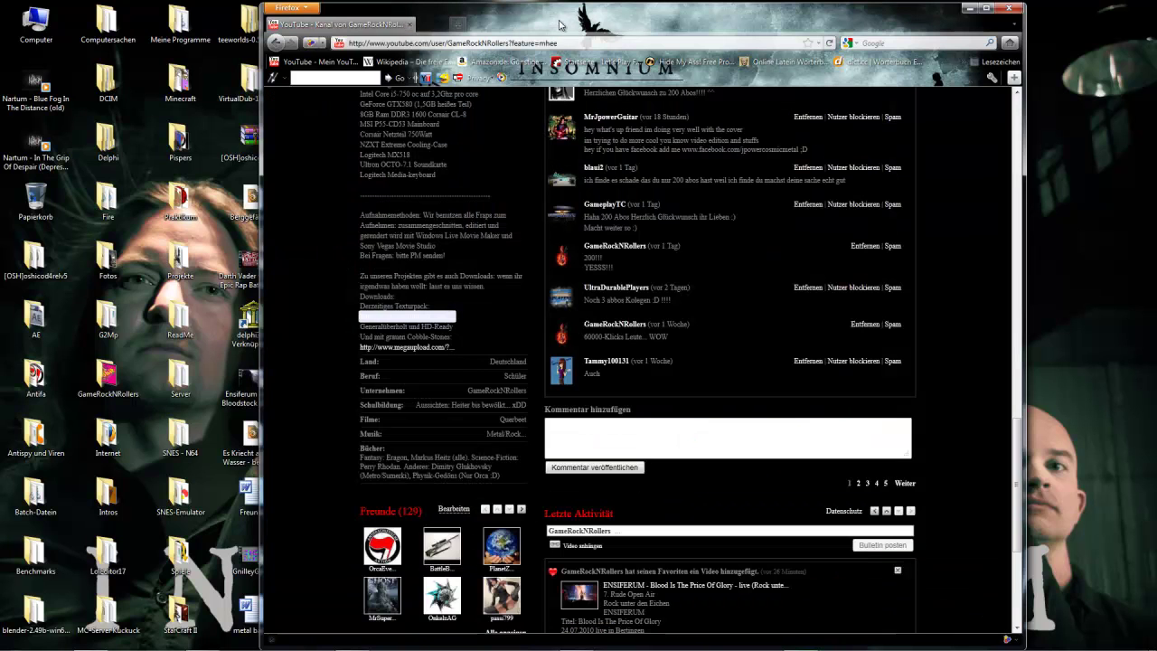
click(559, 25)
click(1008, 43)
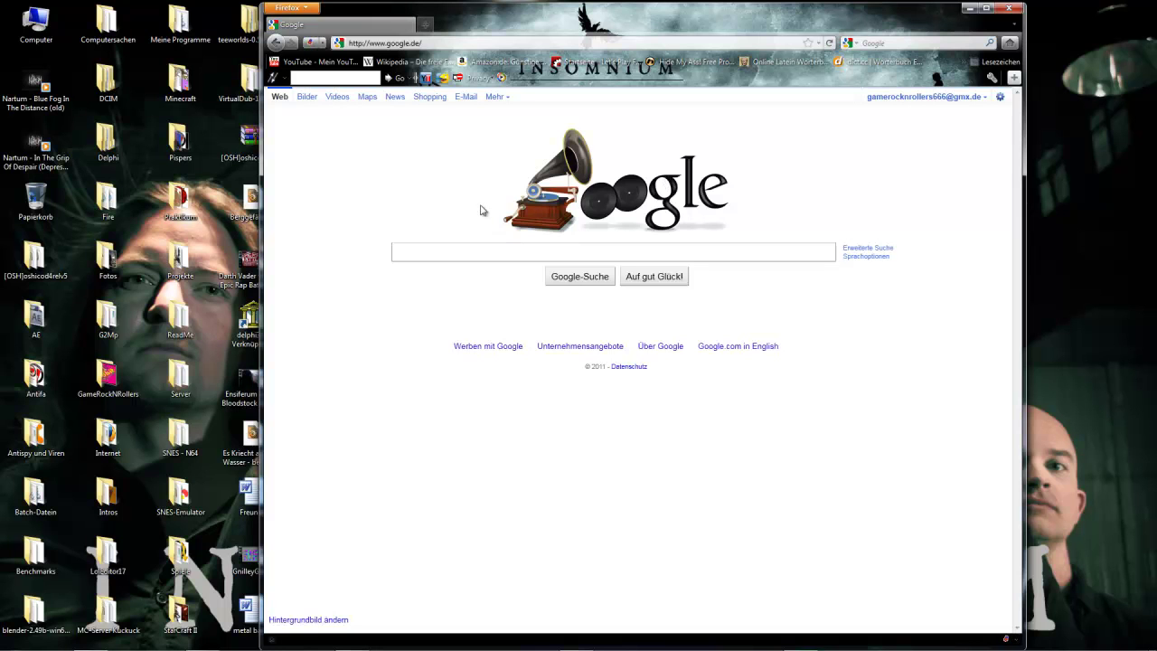
Search Google for 'MCPatcher' and open the Minecraft Forums 'HD Texture Fix' thread
text(MCP)
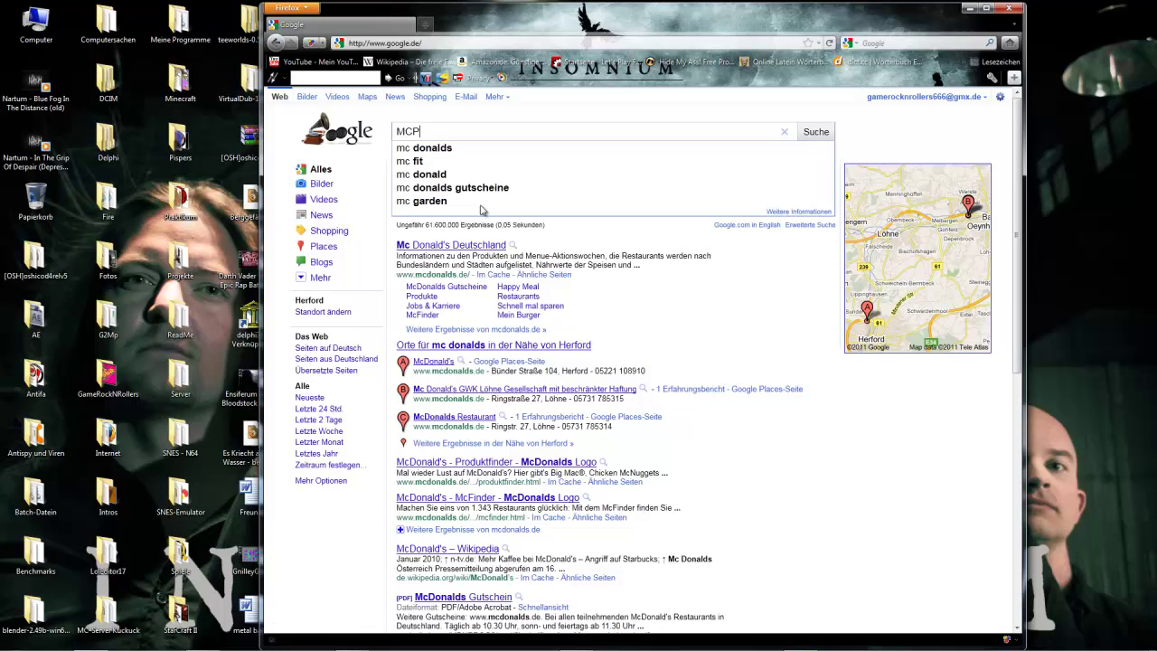
text(atcher)
key(Return)
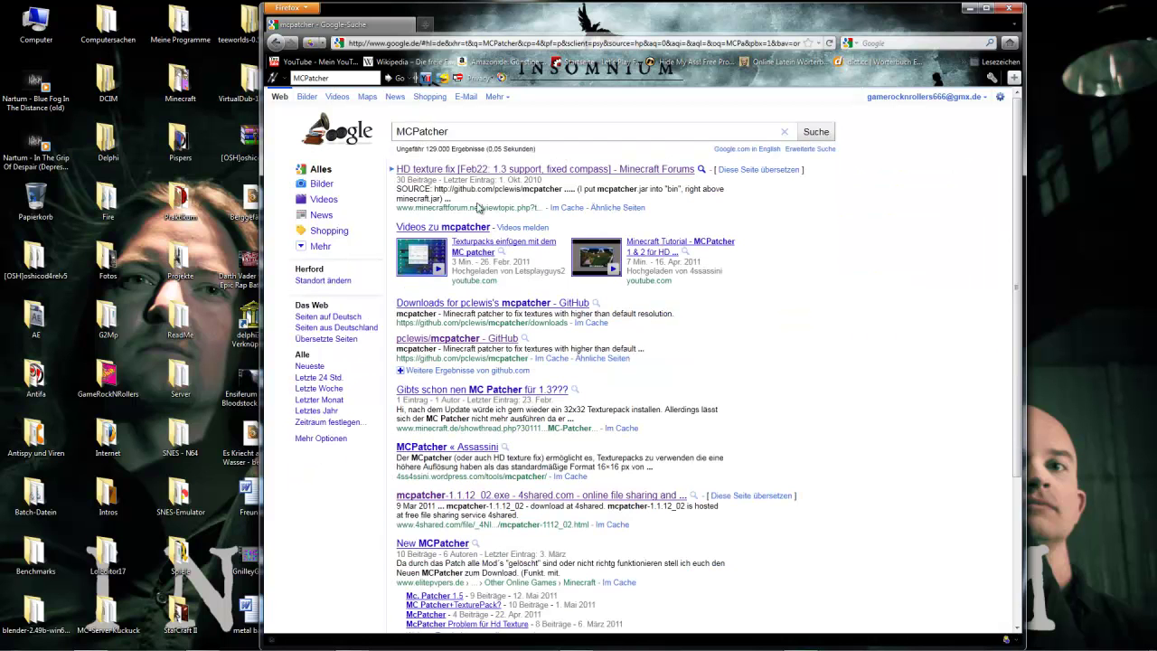
click(490, 172)
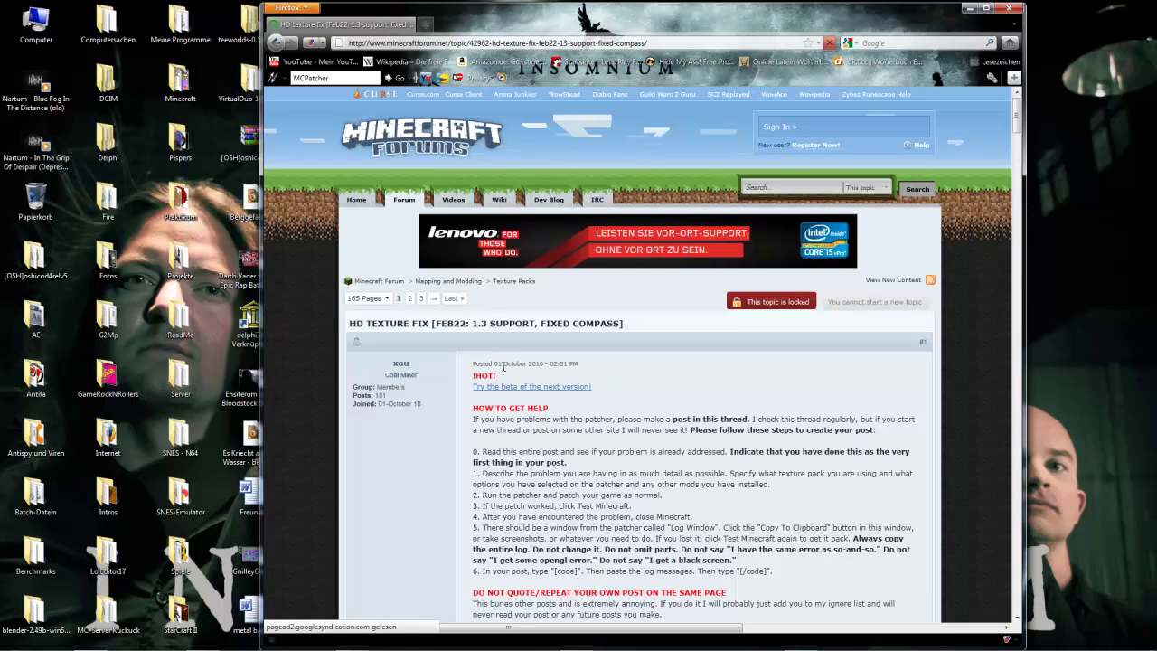
Scroll the HD Texture Fix post to LATEST DOWNLOAD and highlight the WINDOWS label
scroll(618, 449, down, 10)
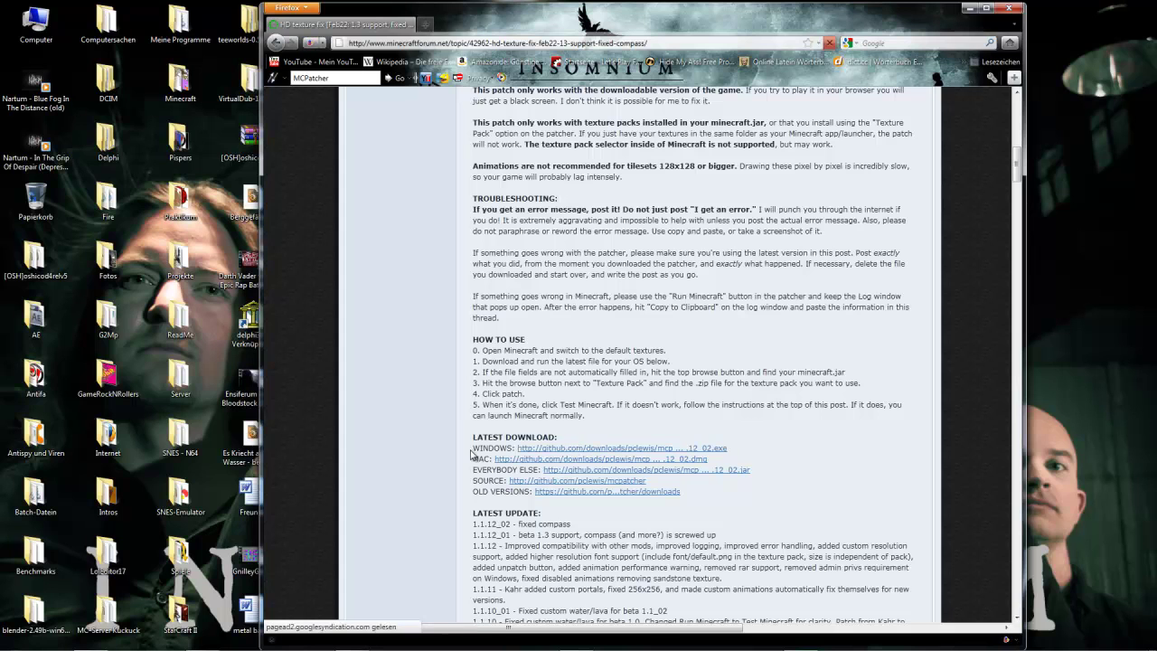
drag(474, 448, 513, 449)
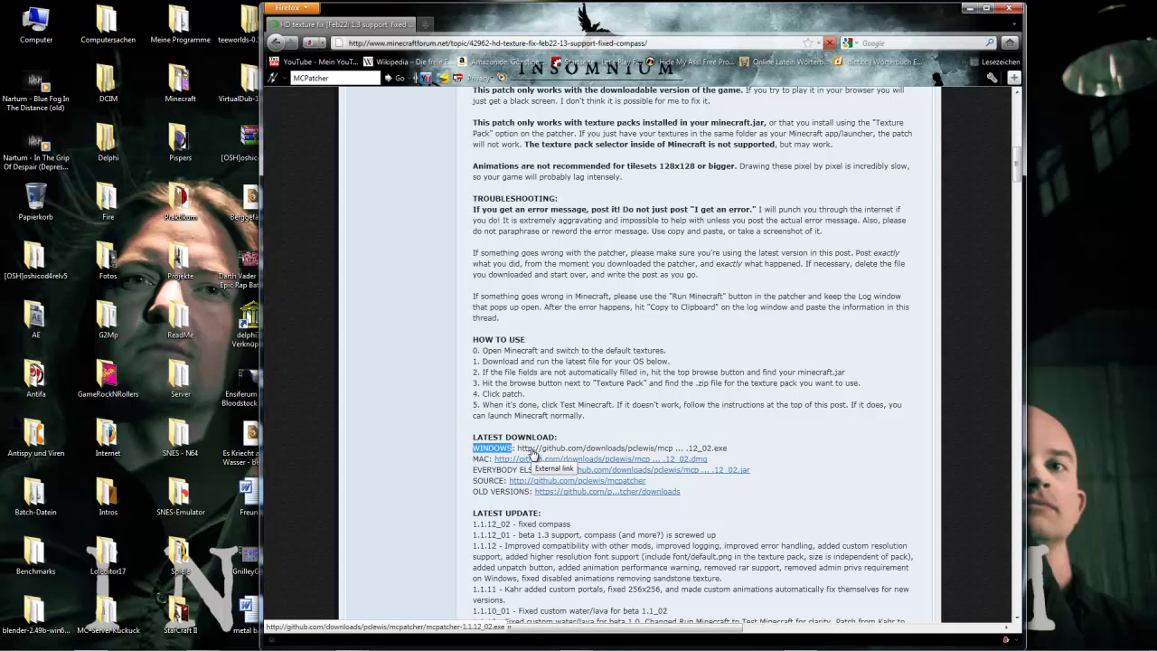
Download and save the Windows patcher file mcpatcher-1.1.12_02.exe
click(574, 450)
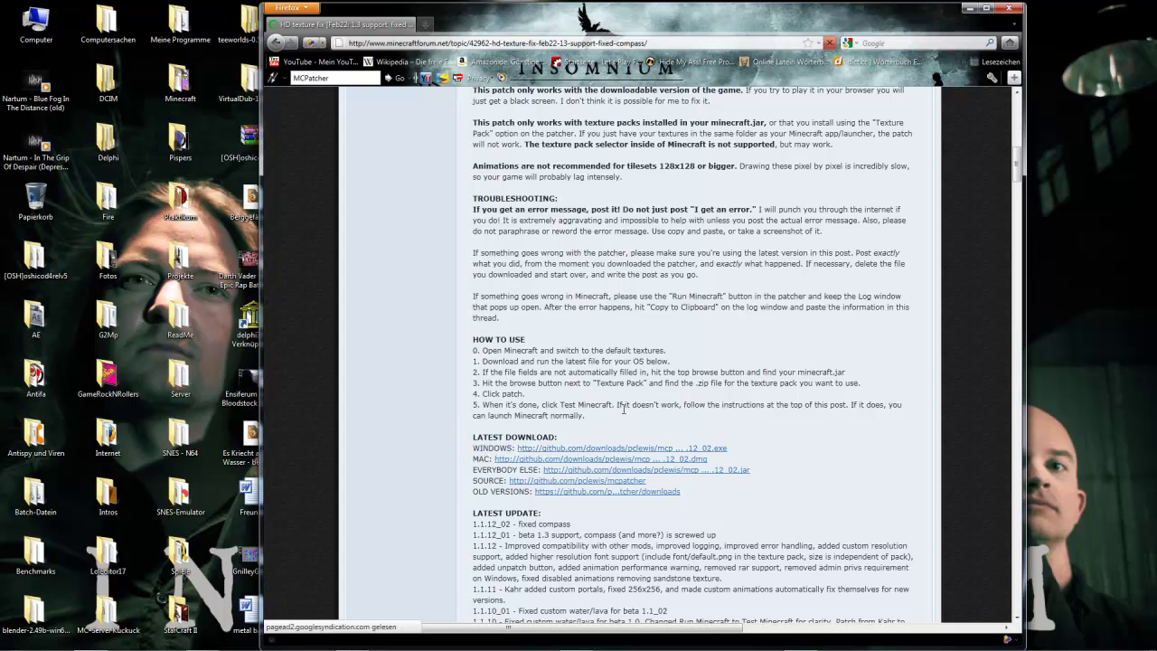
click(605, 448)
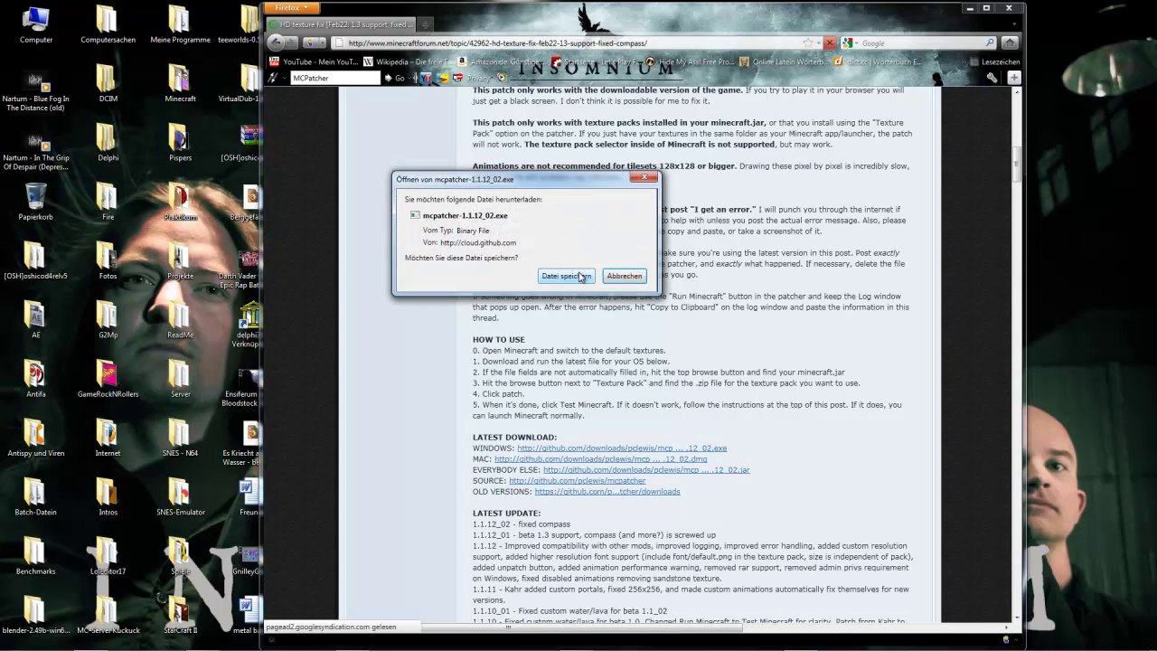
click(579, 276)
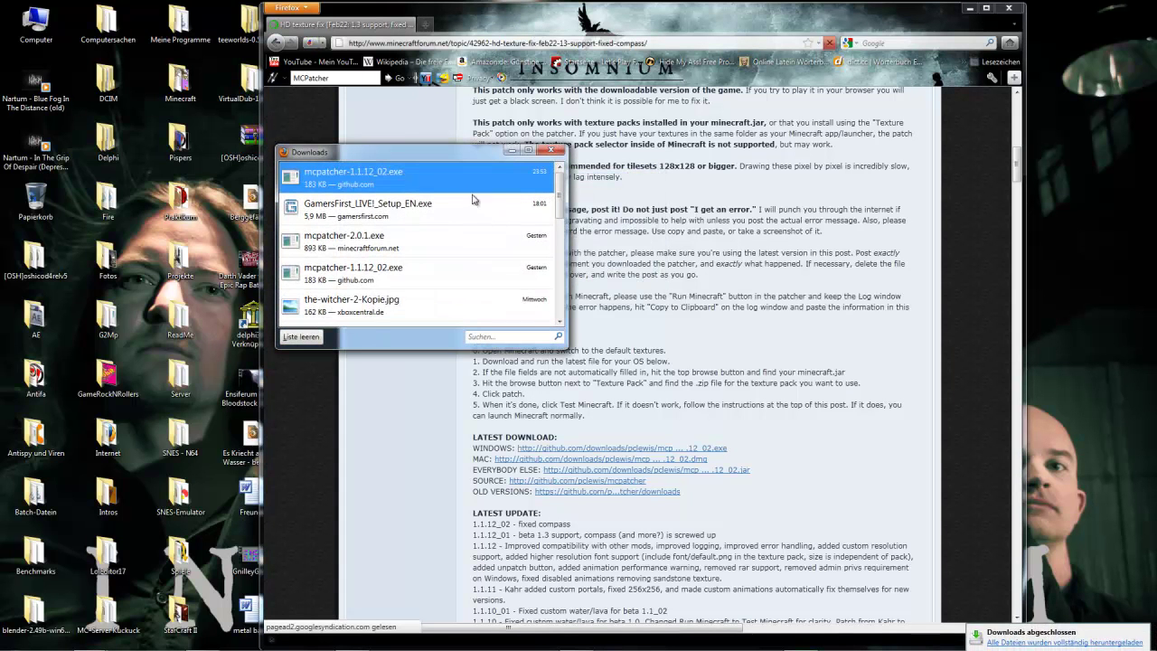
Reopen the Firefox downloads list and bring up options for the mcpatcher-1.1.12_02 download
click(391, 135)
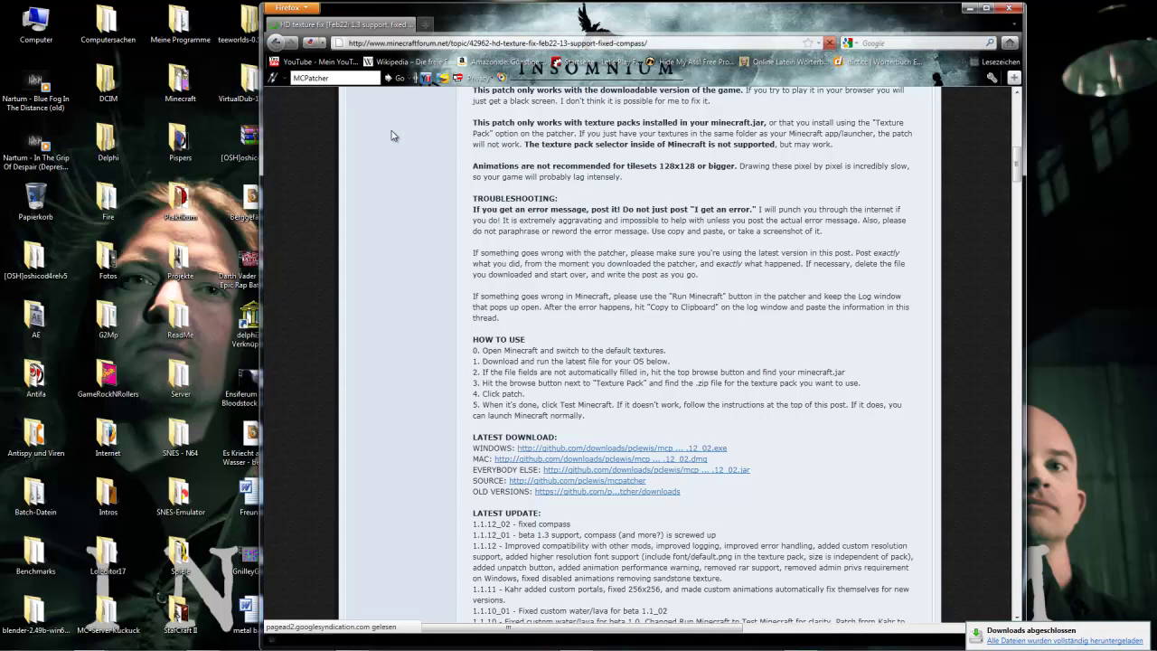
scroll(443, 258, up, 2)
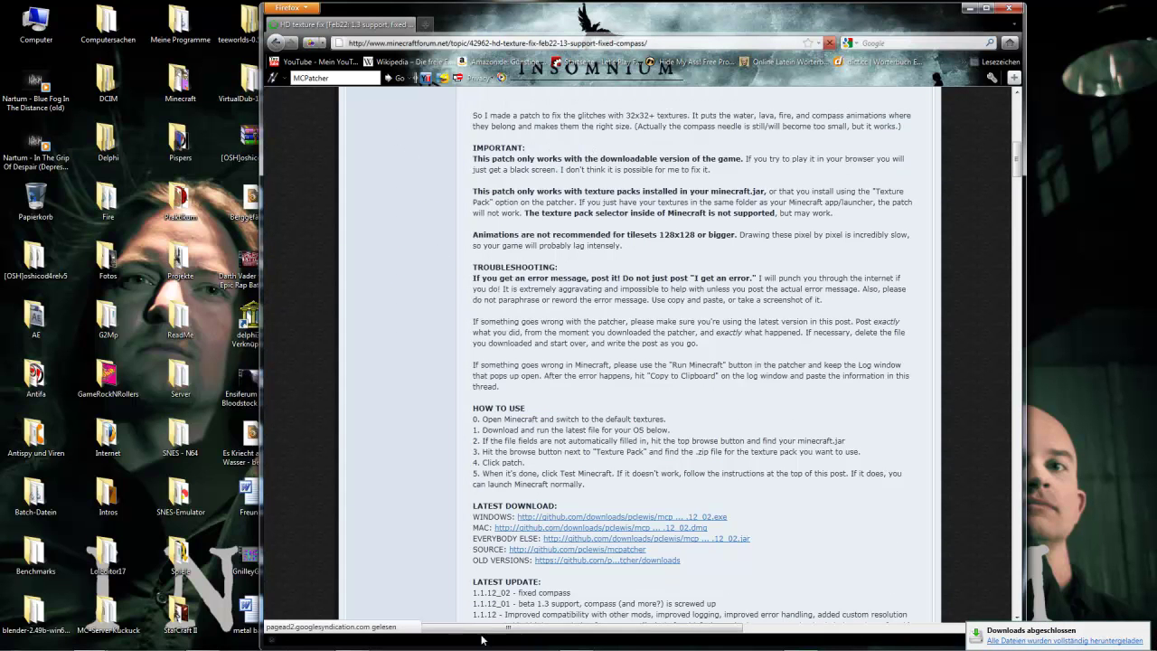
mouse_move(88, 638)
click(212, 578)
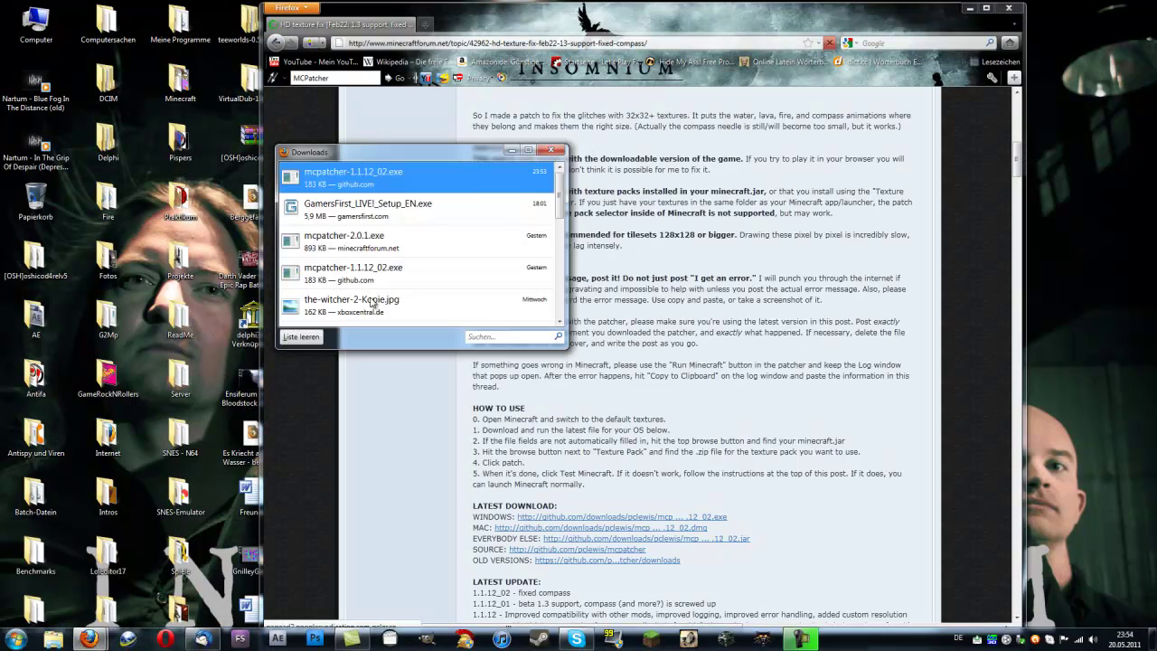
right_click(343, 176)
Open the containing Downloads folder and run mcpatcher-1.1.12_02, confirming the security warning
click(411, 204)
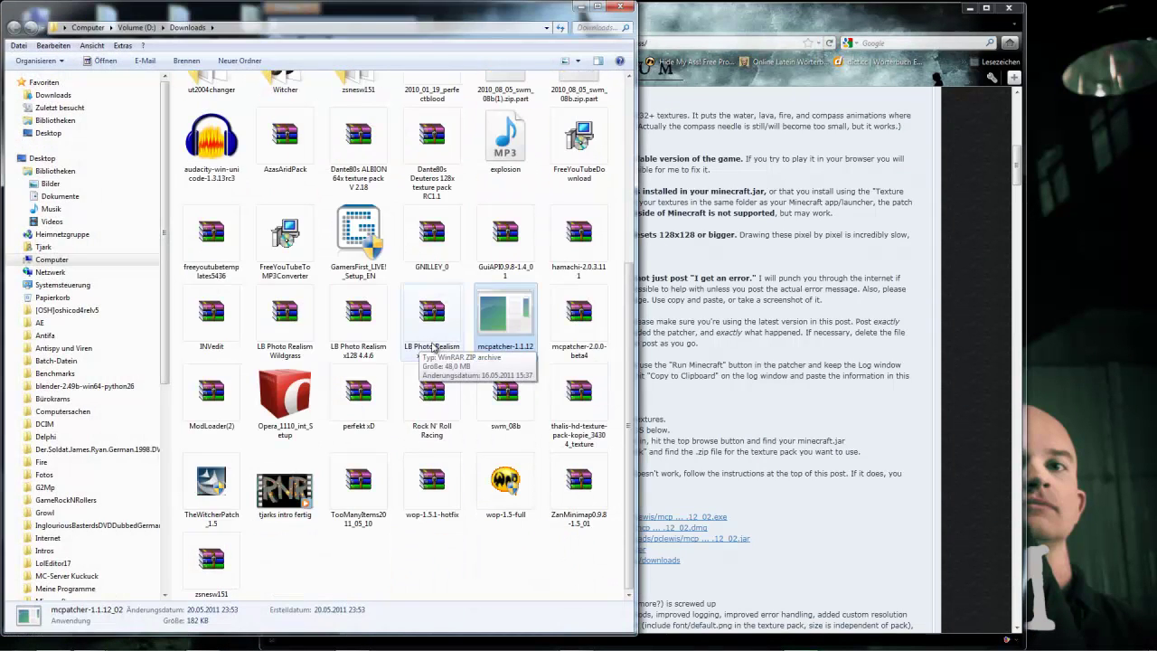
double_click(517, 332)
click(604, 338)
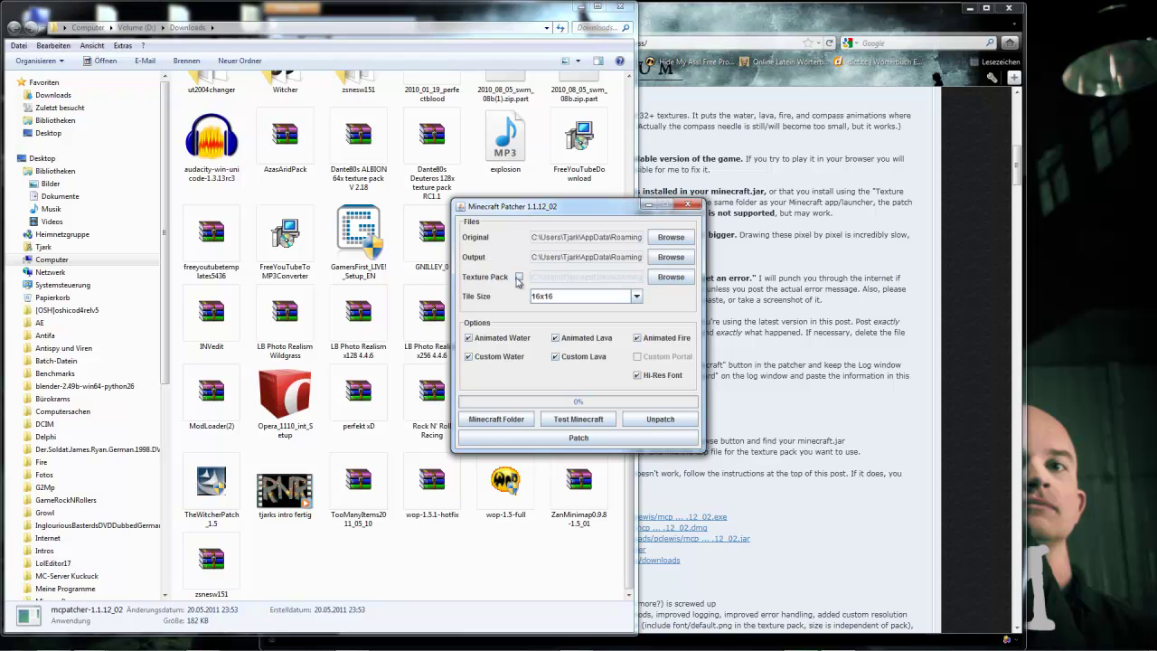
Enable Texture Pack patching and load Orca's Texpack 1.5_1-Gray Cobbles as the pack
click(519, 277)
click(669, 280)
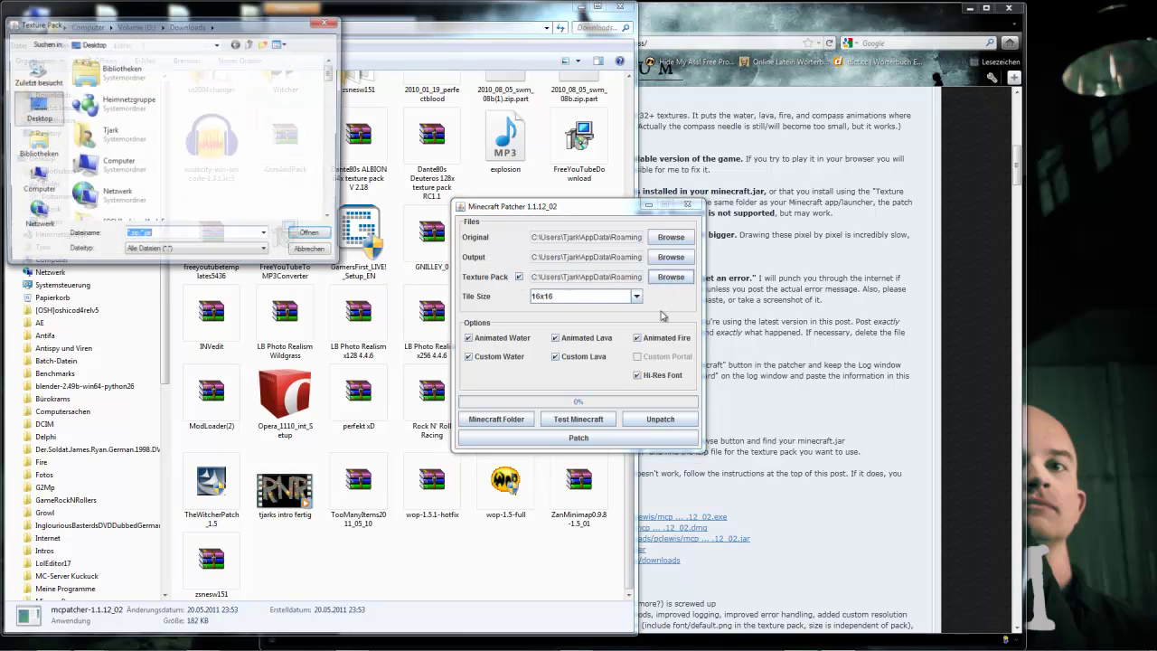
drag(333, 71, 332, 208)
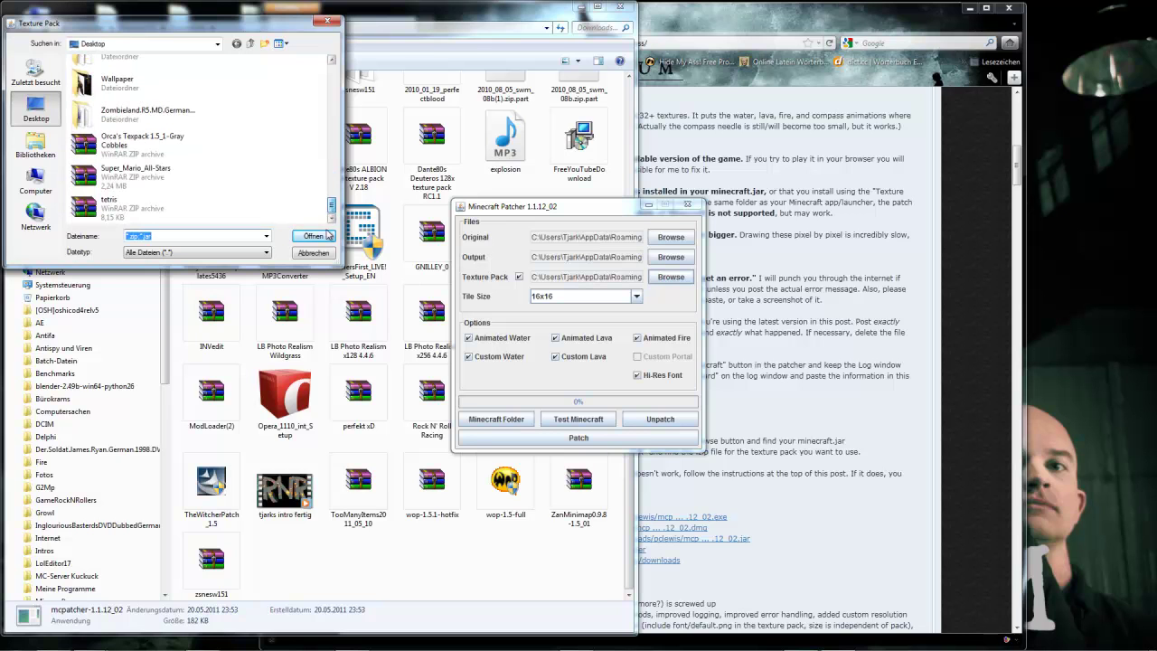
double_click(140, 152)
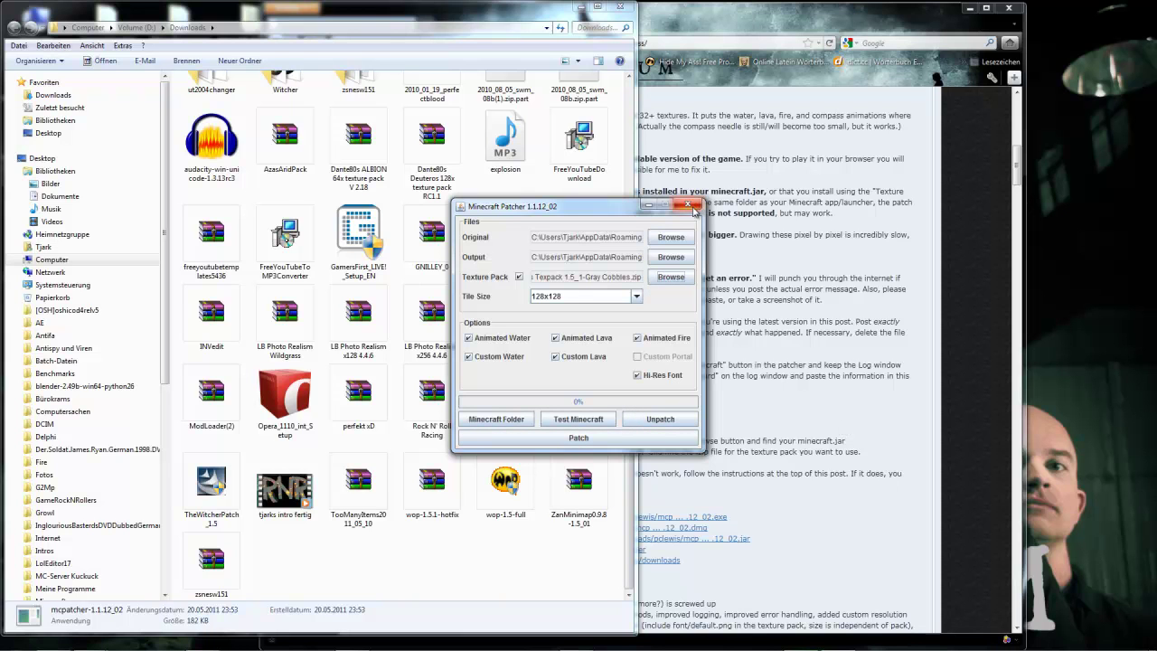
Close the old patcher and open the forum's beta thread for the next MCPatcher version
click(693, 209)
mouse_move(655, 644)
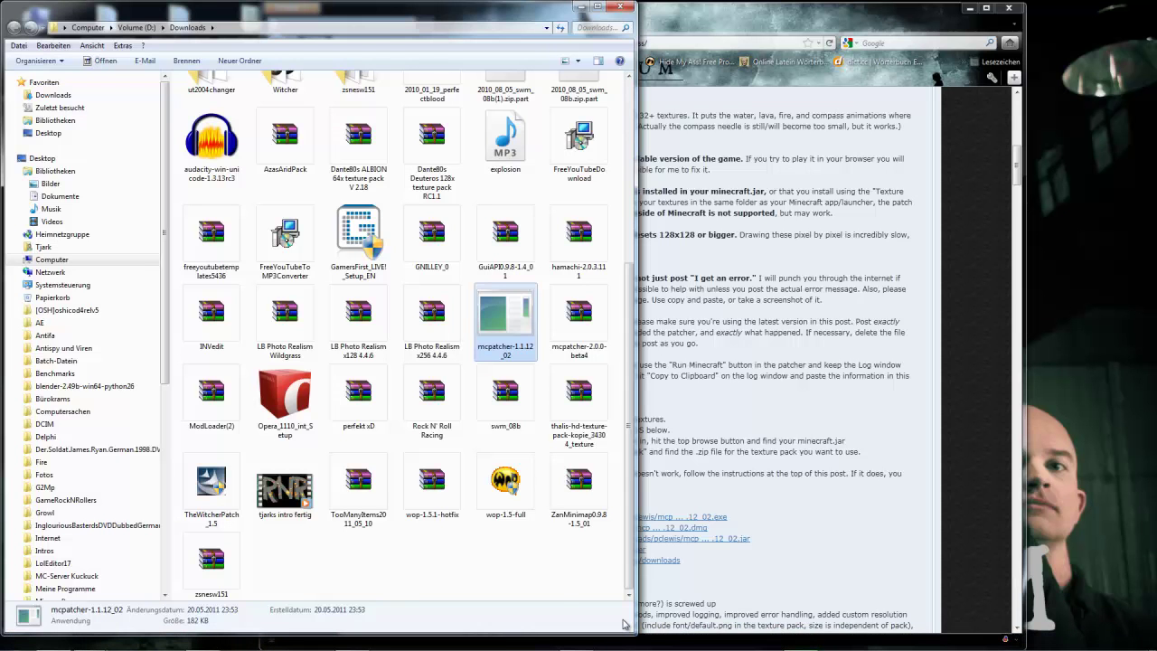
click(721, 272)
scroll(720, 273, up, 10)
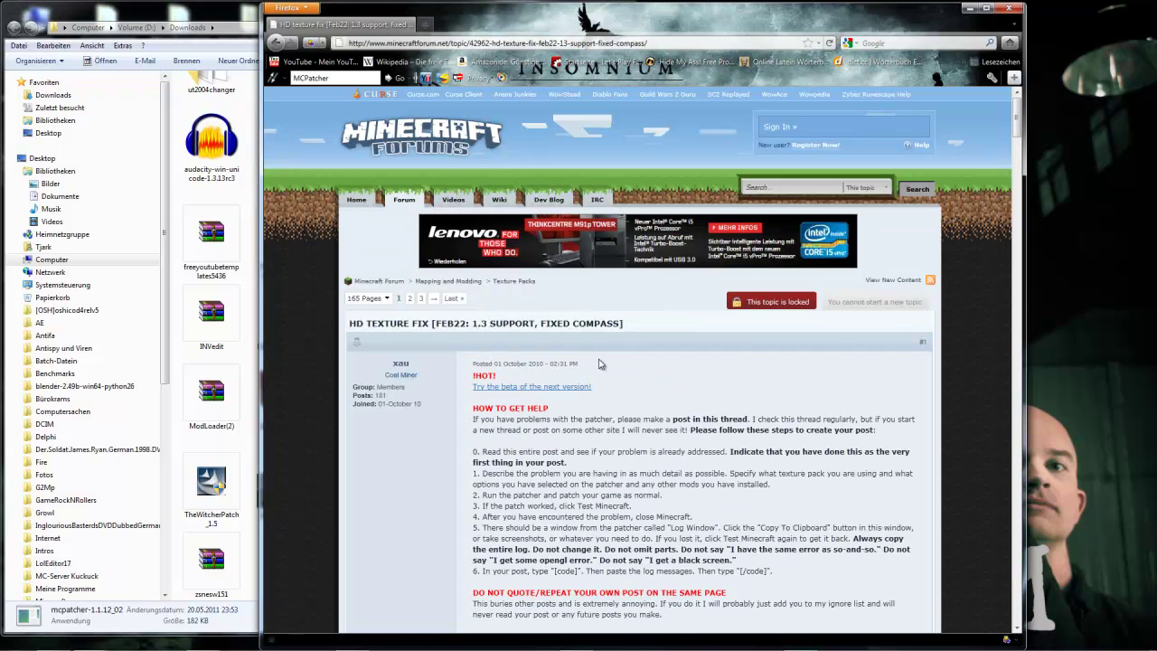
click(550, 387)
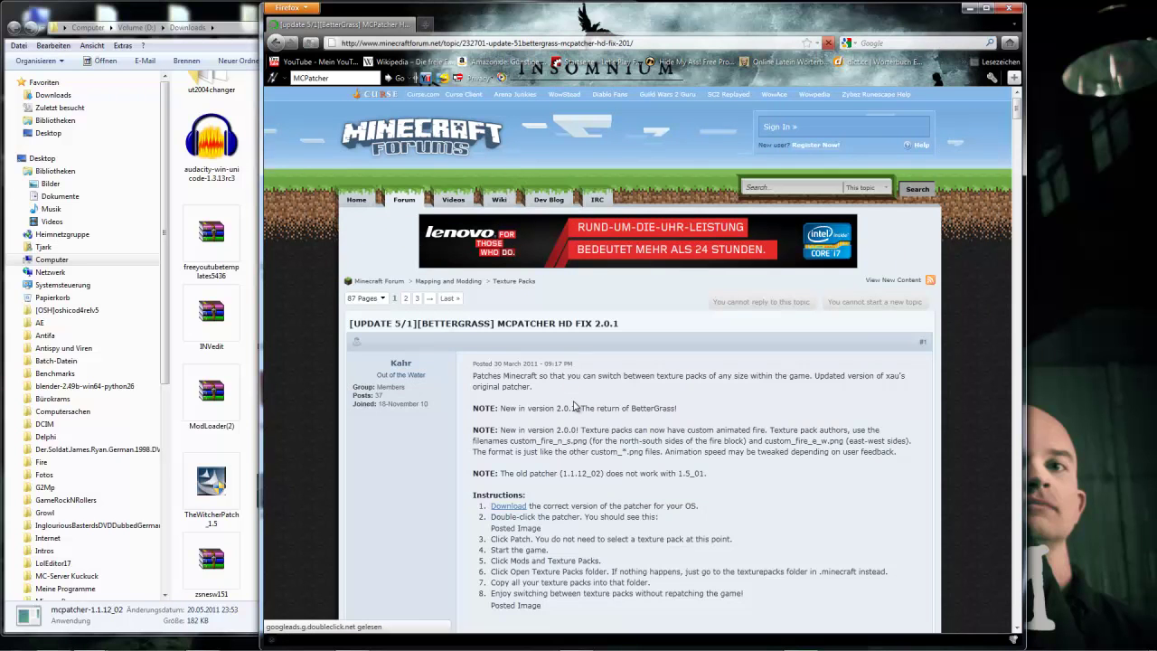
Download and save mcpatcher-2.0.1.exe from the Windows github link, then return to Downloads
scroll(573, 406, down, 1)
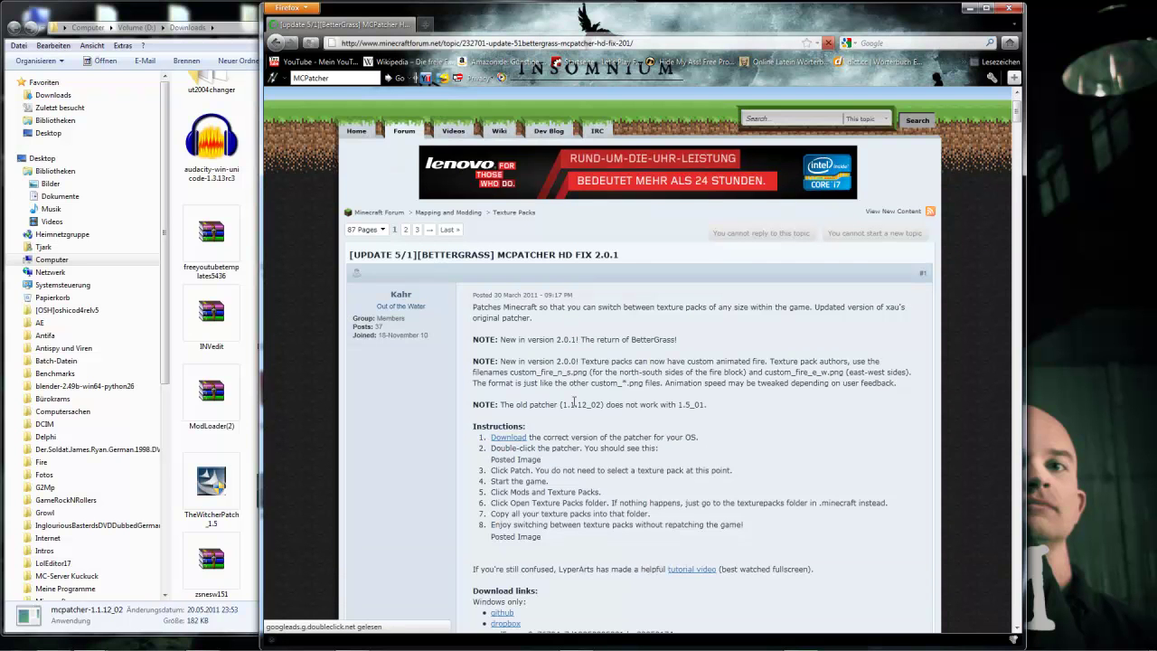
click(522, 443)
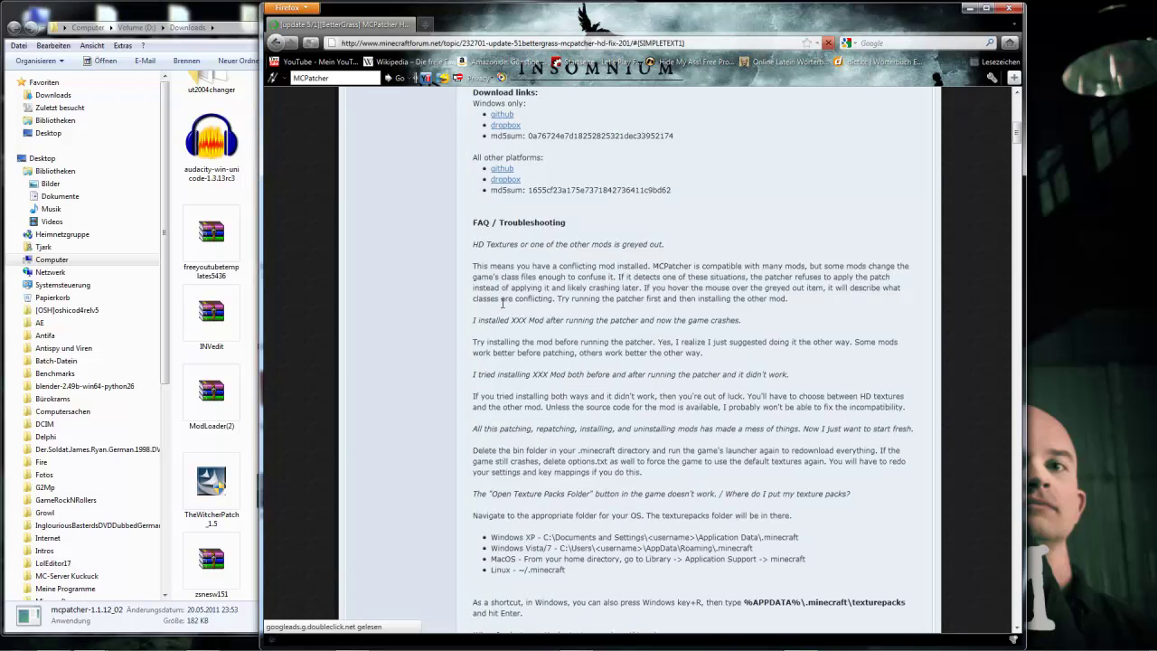
click(497, 117)
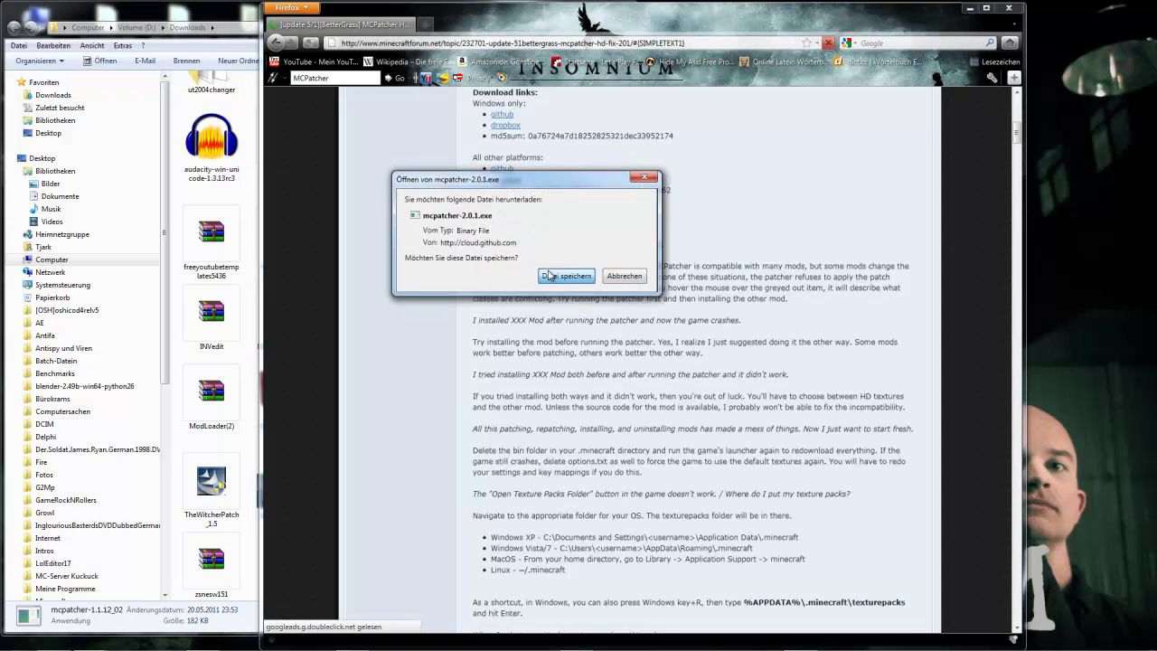
click(579, 277)
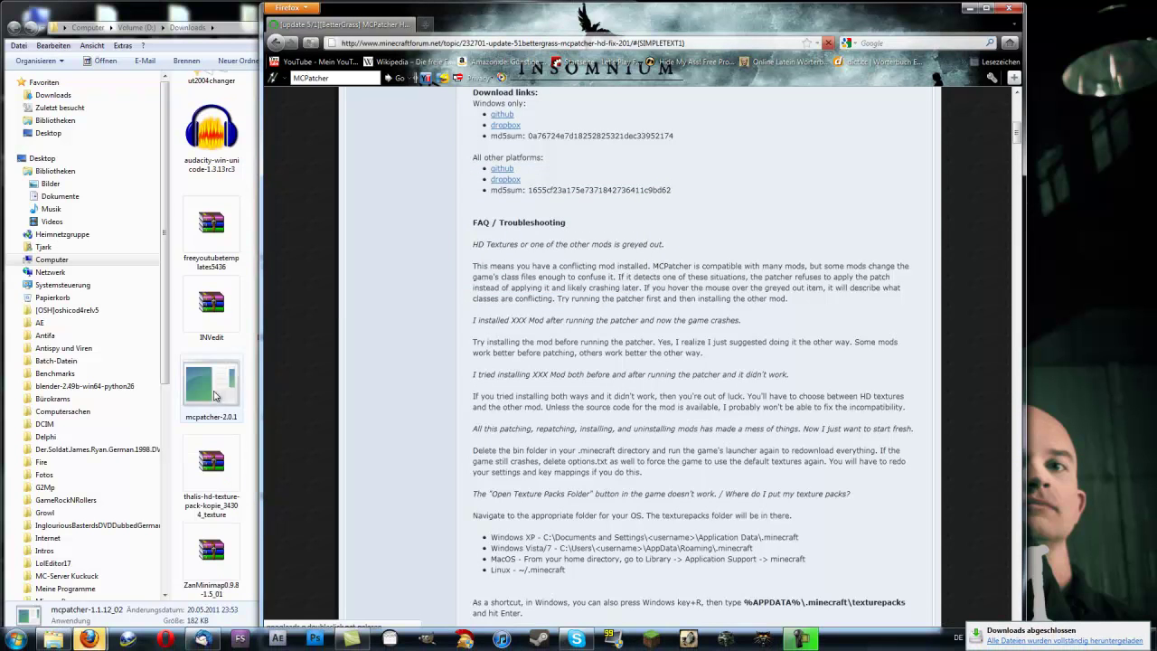
click(216, 403)
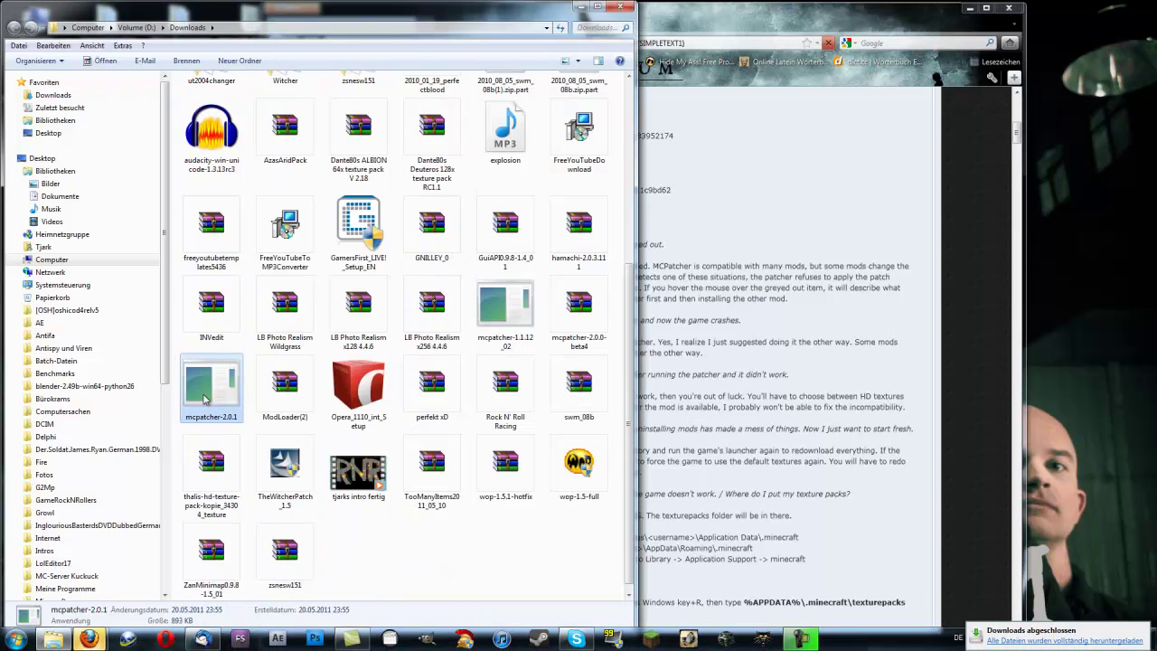
double_click(205, 401)
click(616, 349)
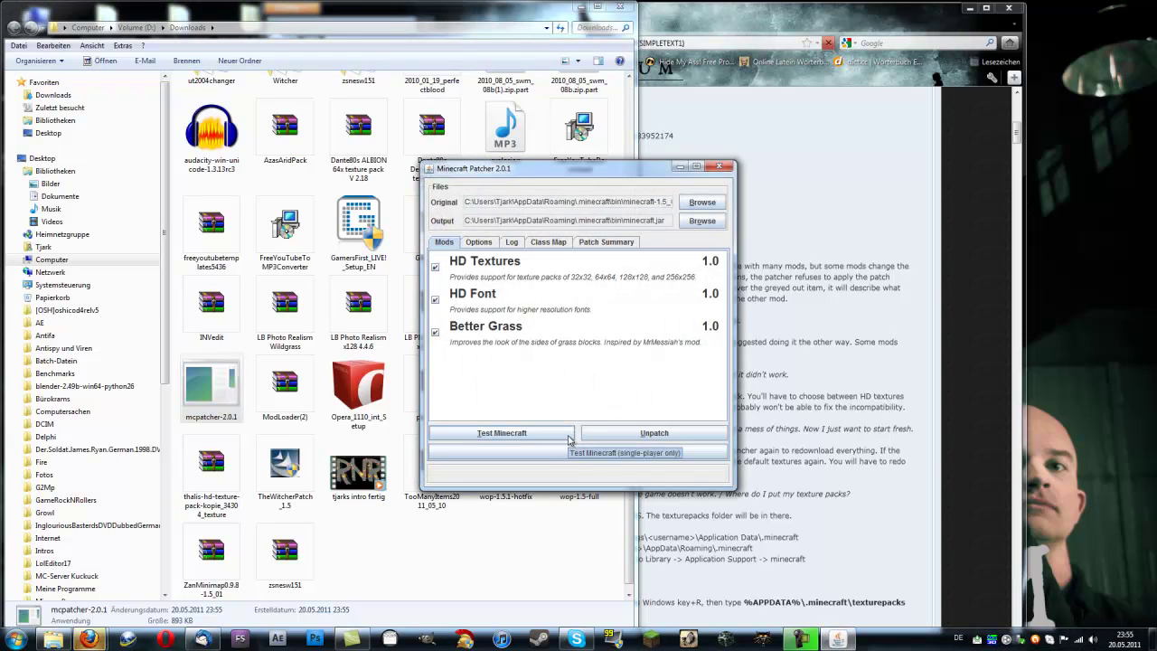
click(718, 166)
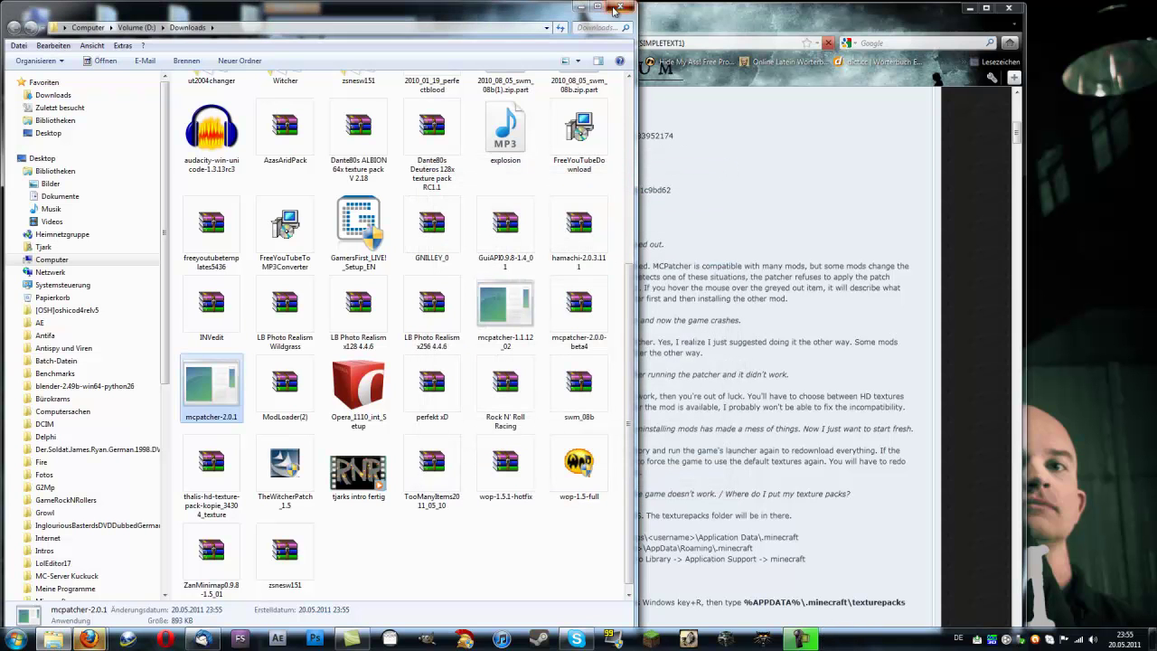
Close the Downloads folder and browse the Start menu's All Programs list
click(616, 9)
click(16, 640)
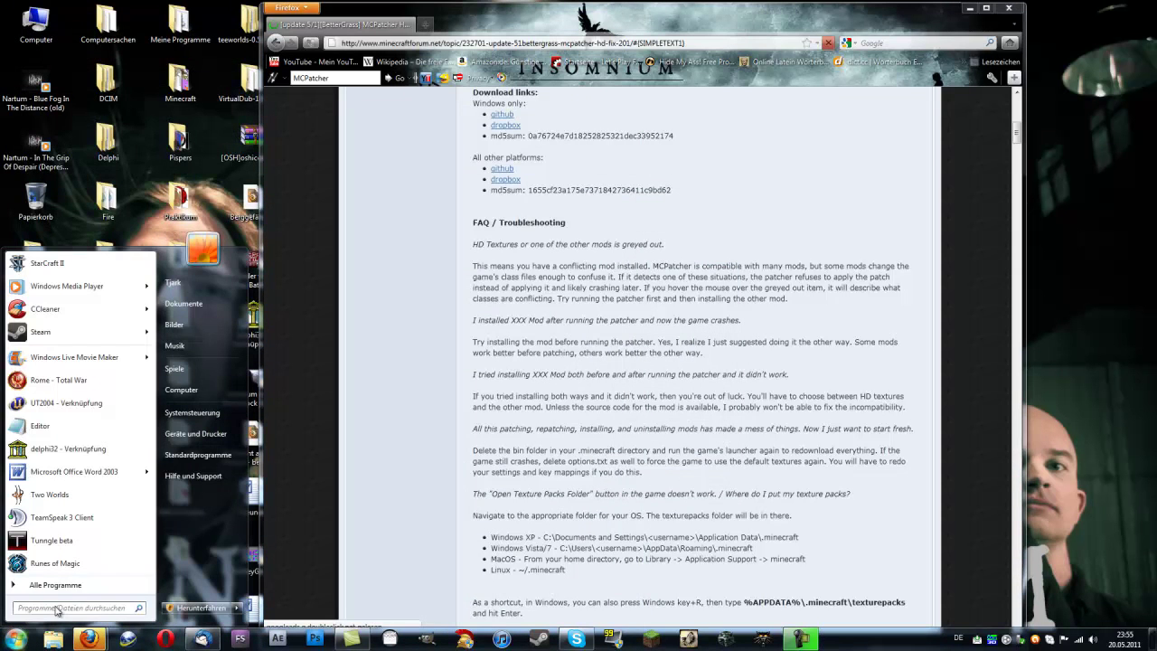
click(54, 585)
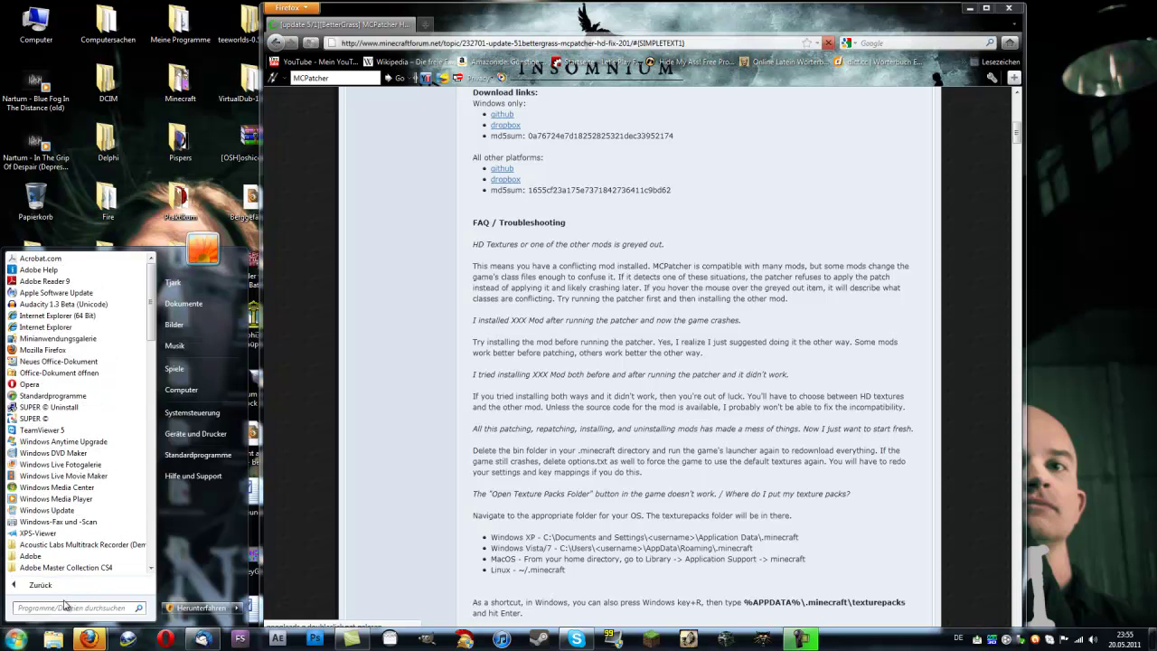
scroll(72, 457, down, 6)
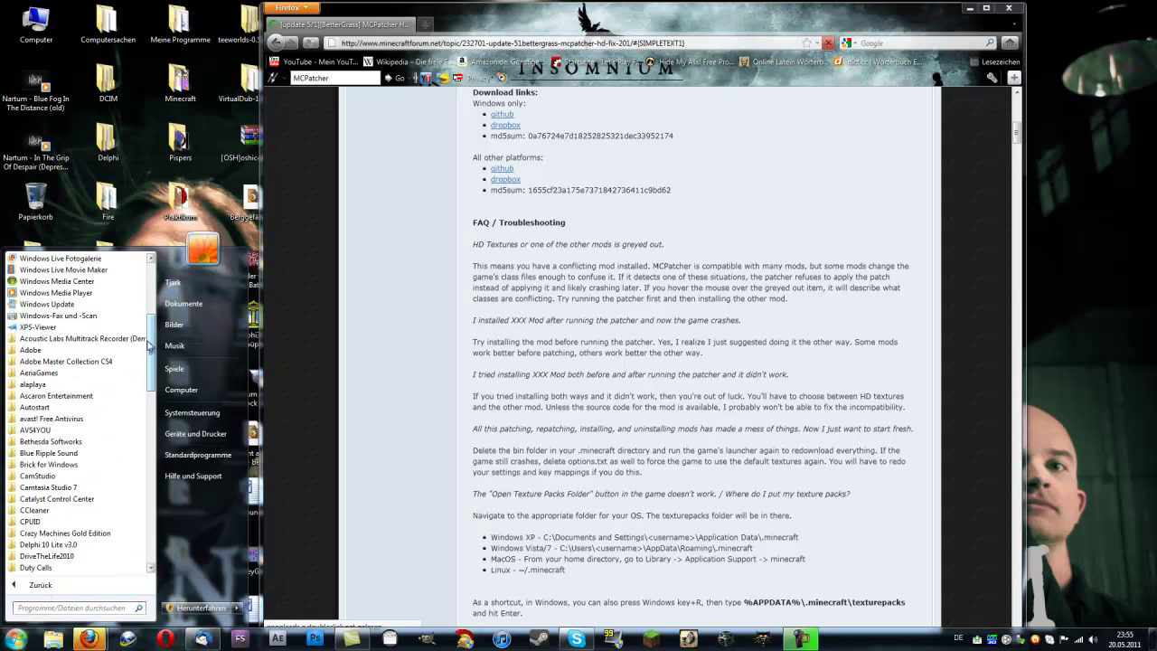
drag(149, 346, 143, 512)
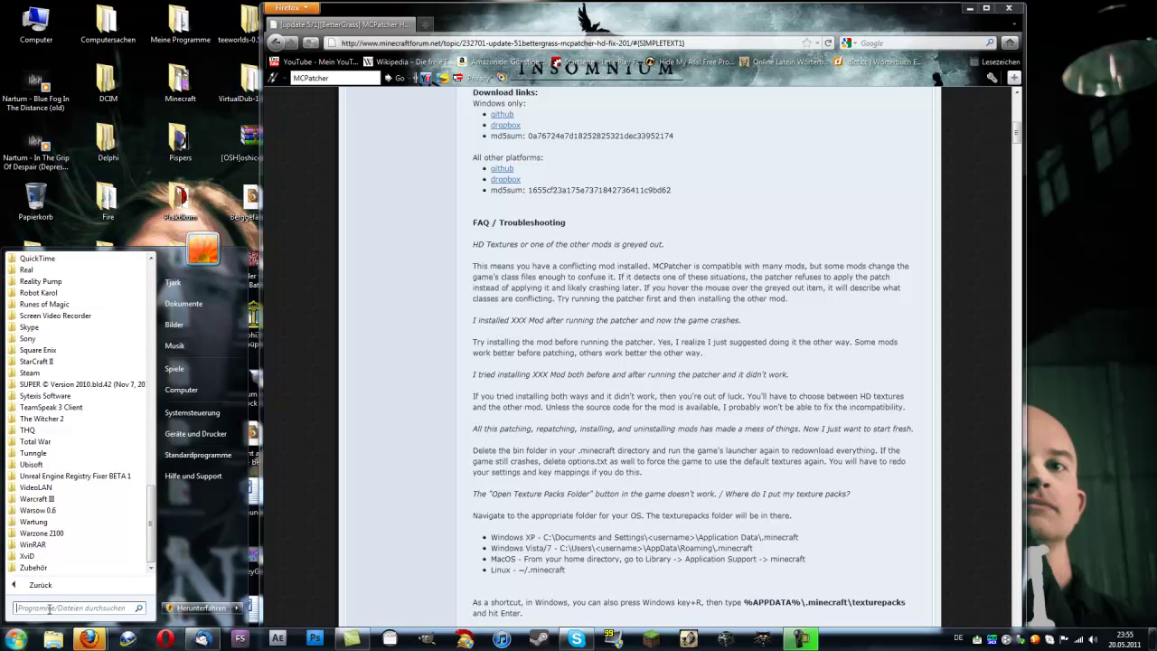
Run a %appdata% search from the Start menu box to reach the Roaming folder
click(49, 608)
text(%)
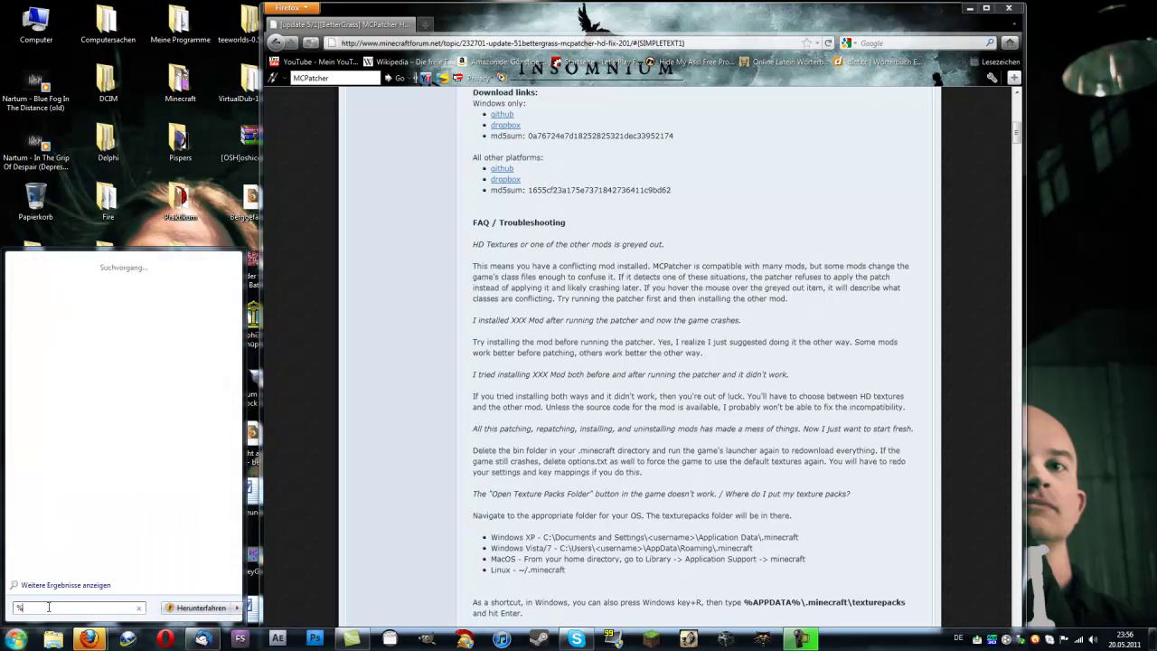
text(appdata%)
key(Return)
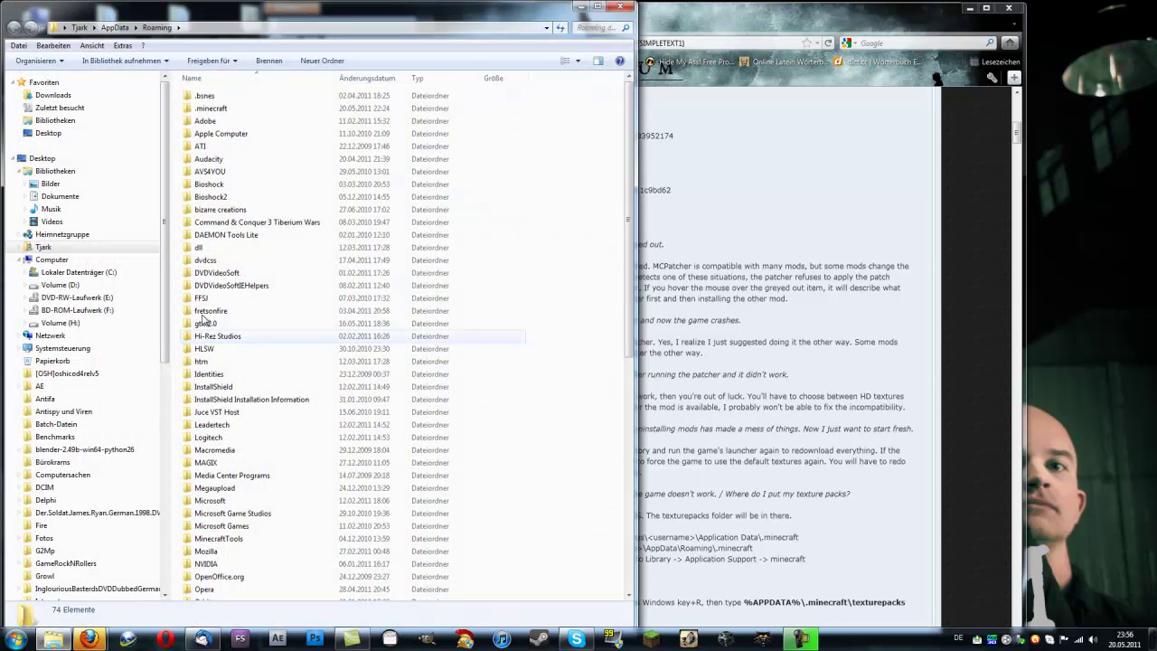
Open .minecraft\texturepacks, then select and deselect all ten texture pack files
double_click(254, 109)
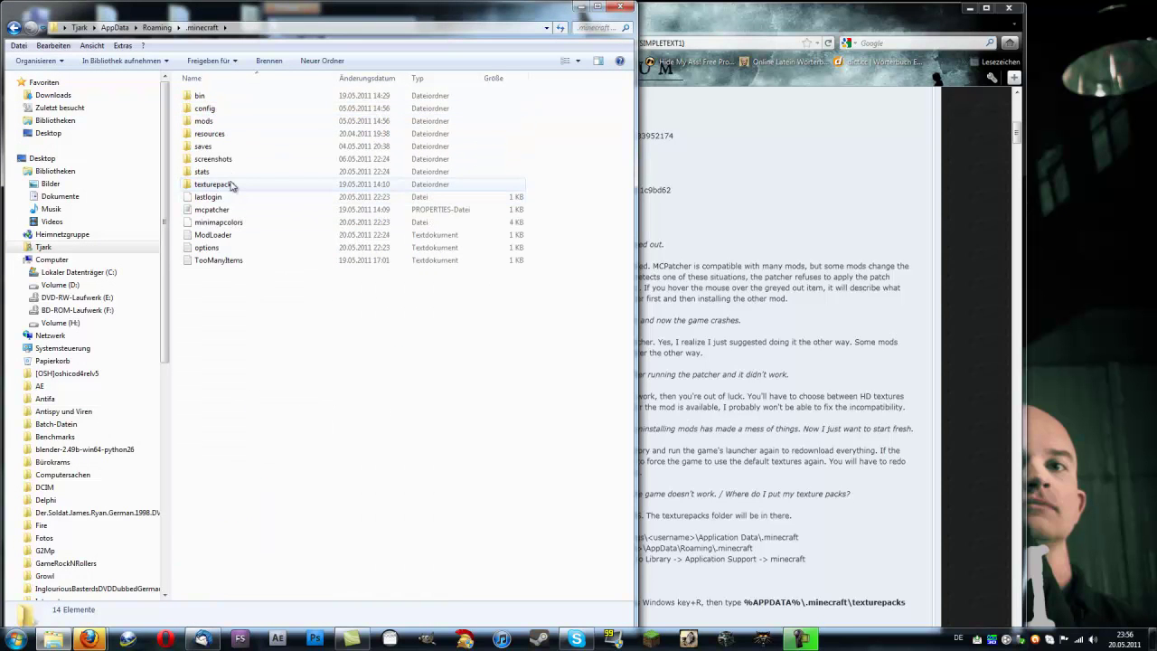
double_click(232, 185)
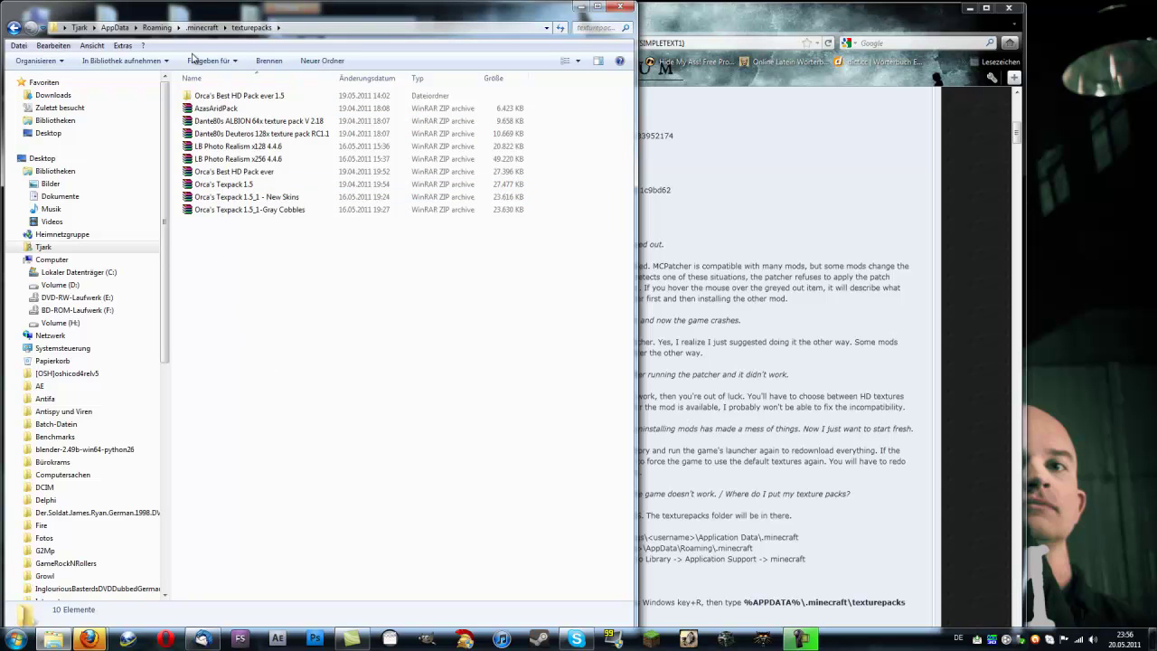
drag(316, 373, 262, 99)
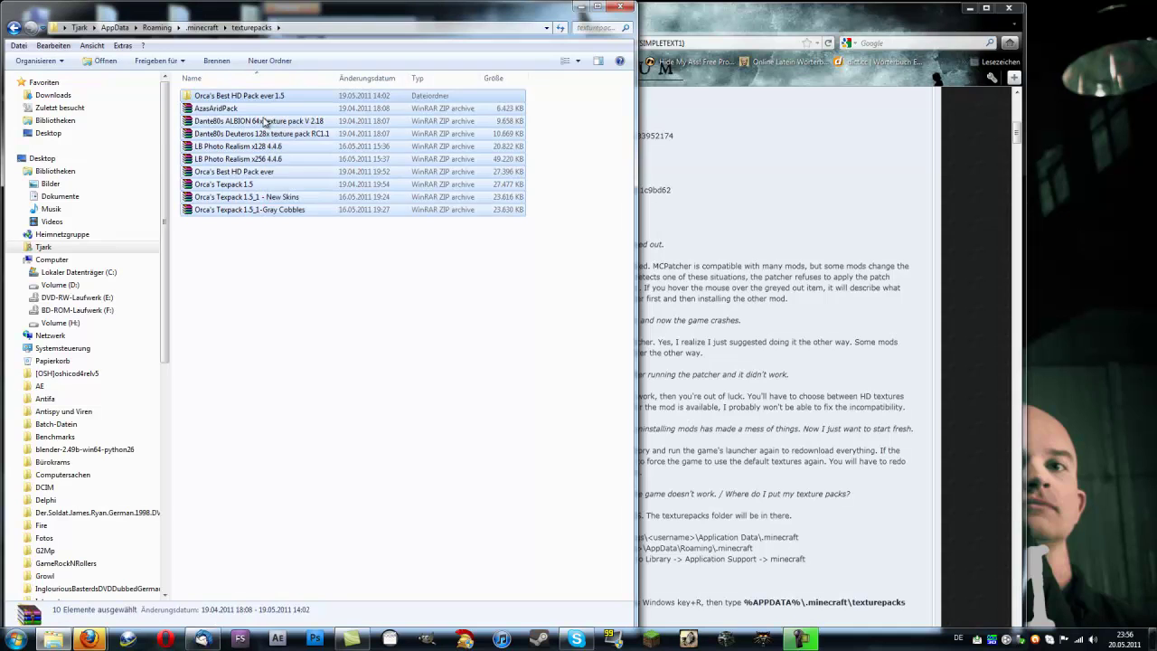
click(294, 312)
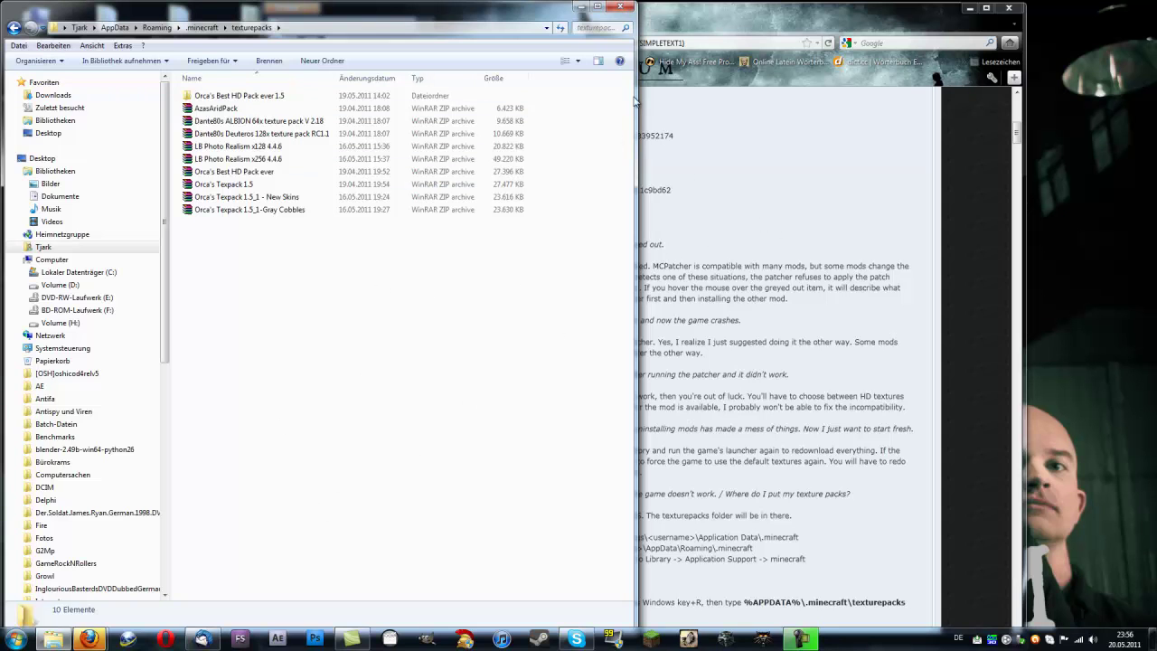
Close the texturepacks folder and launch Minecraft, allowing the unverified Minecraft.exe to run
click(620, 6)
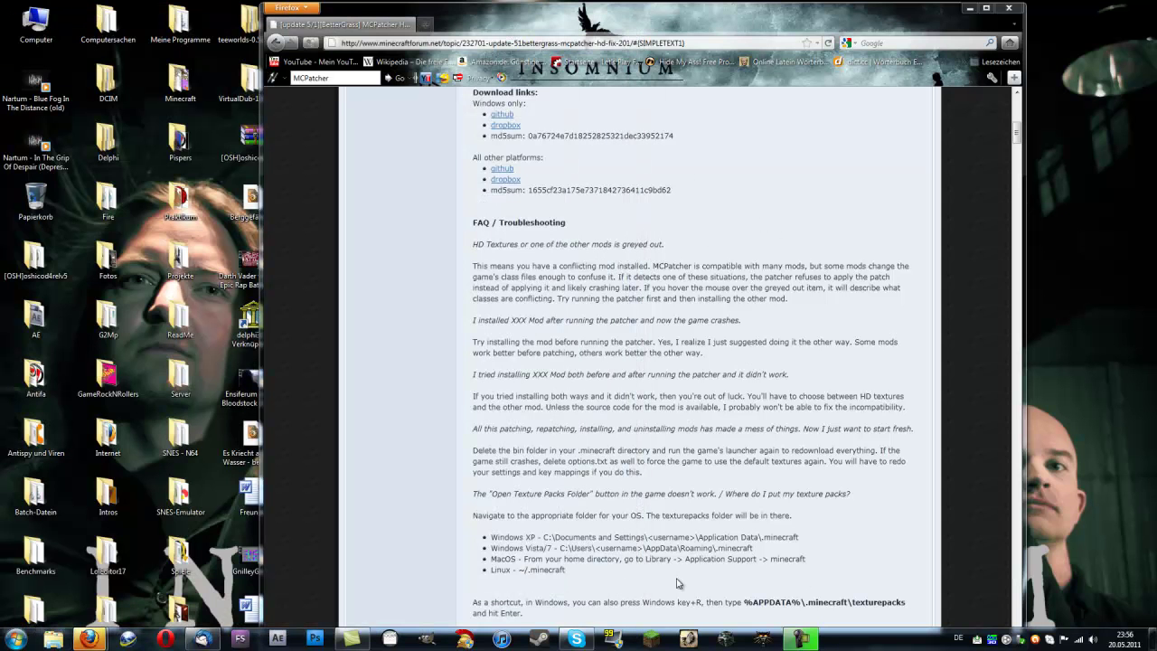
click(653, 638)
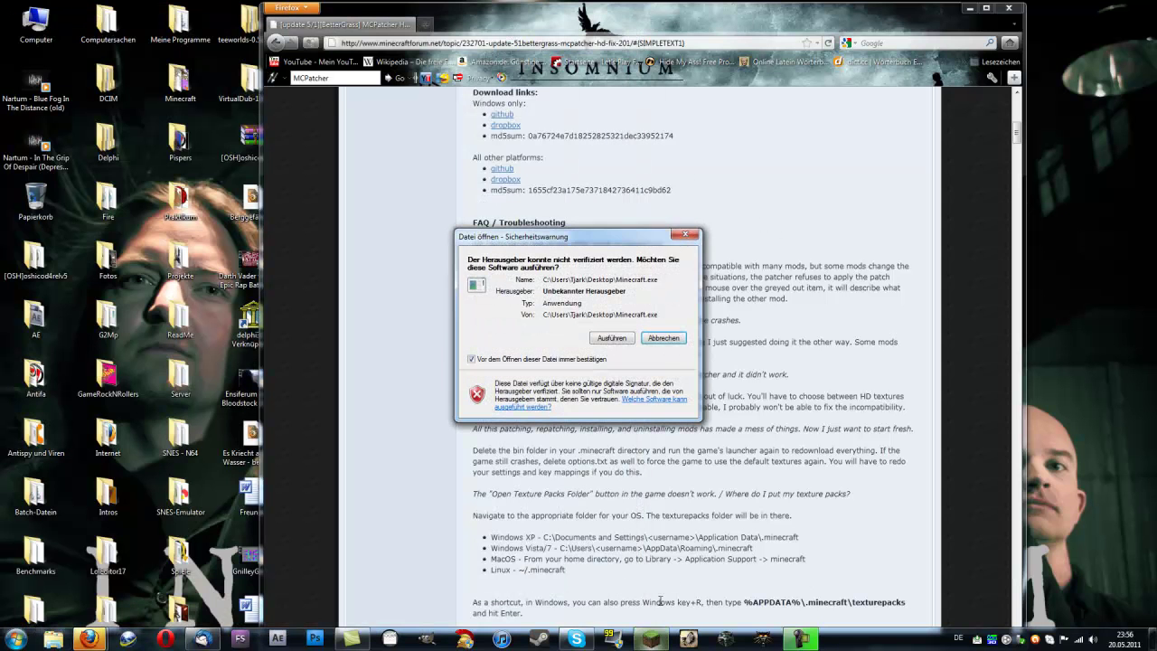
click(612, 337)
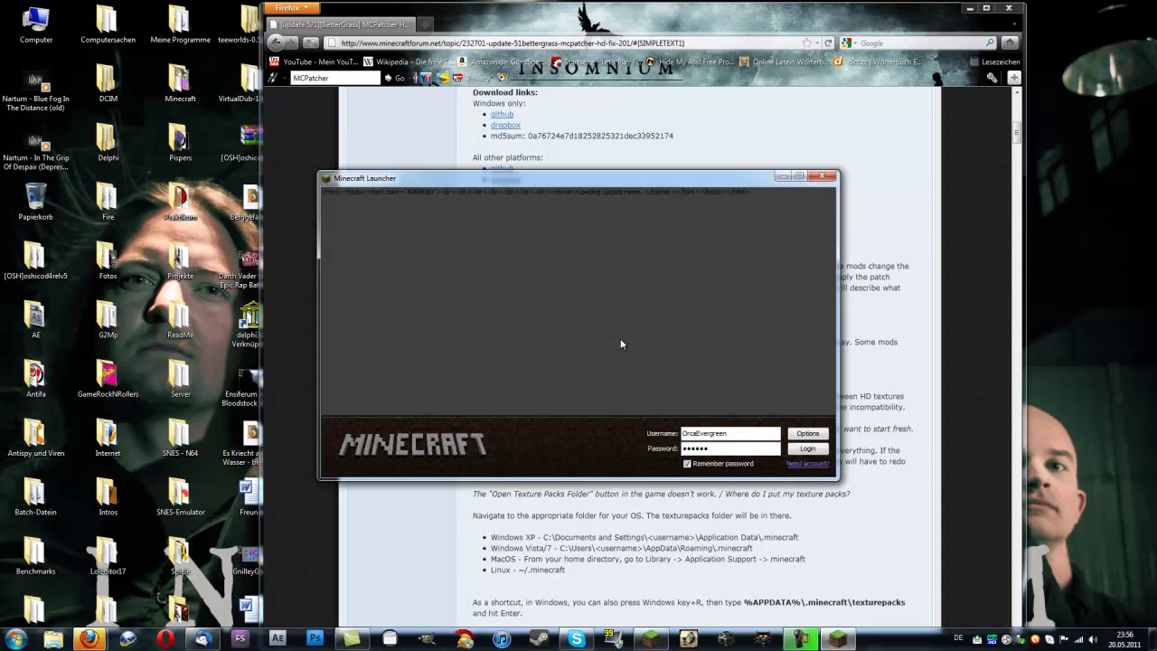
Log in through the Minecraft Launcher and maximize the game window at the Beta 1.5_01 title screen
click(969, 8)
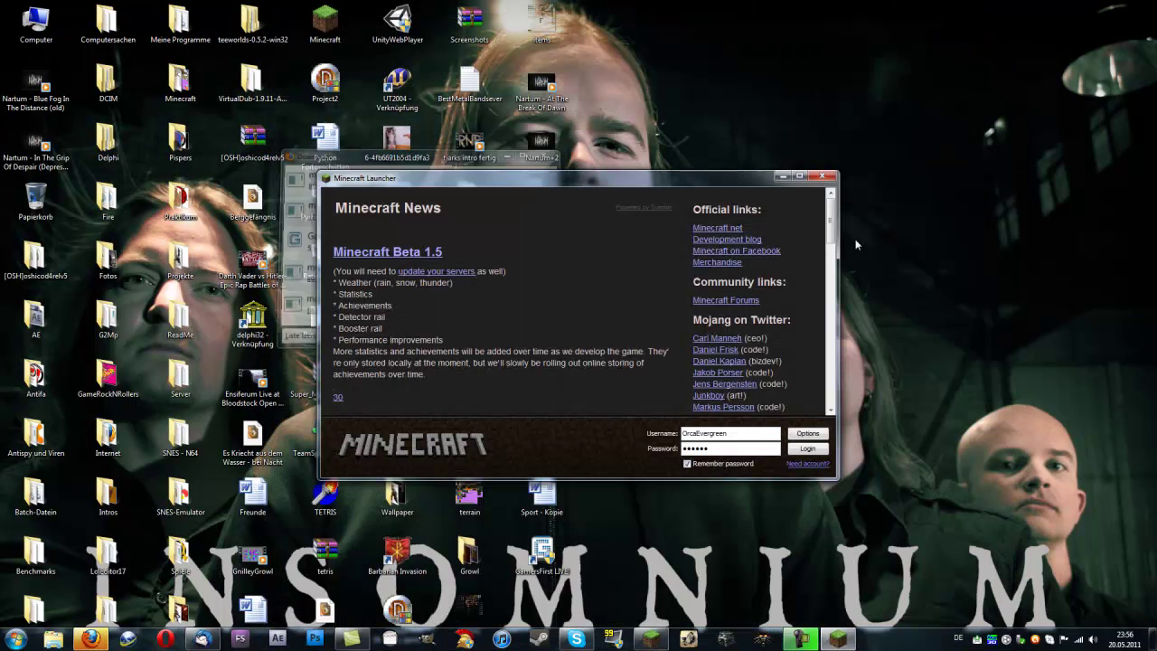
click(807, 448)
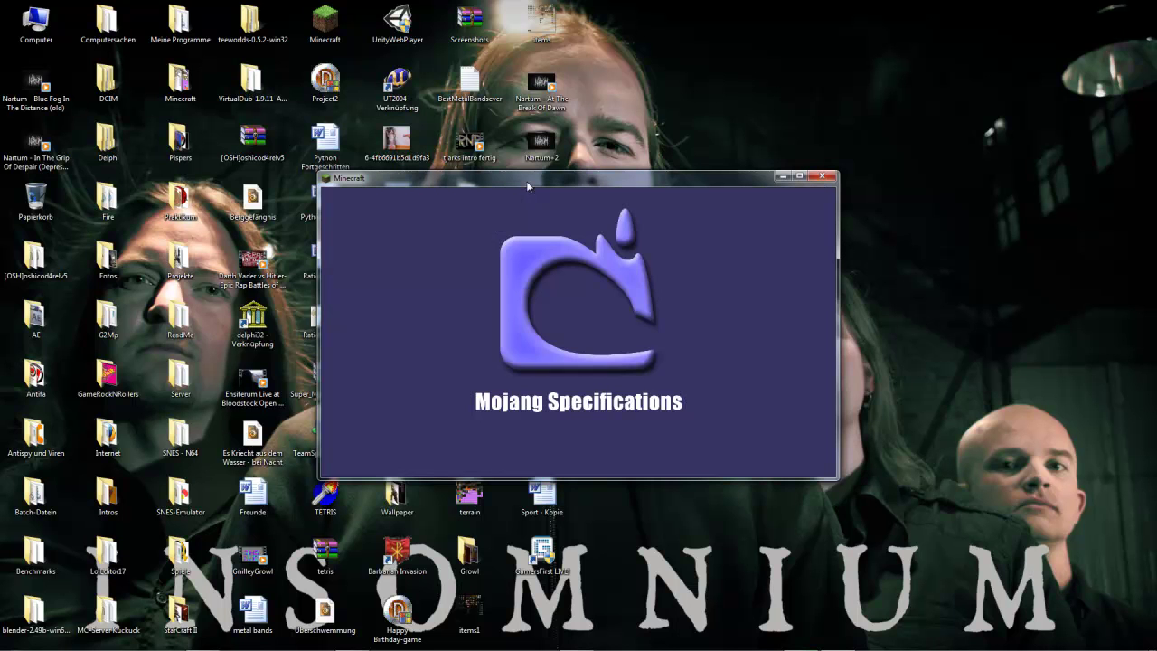
double_click(526, 181)
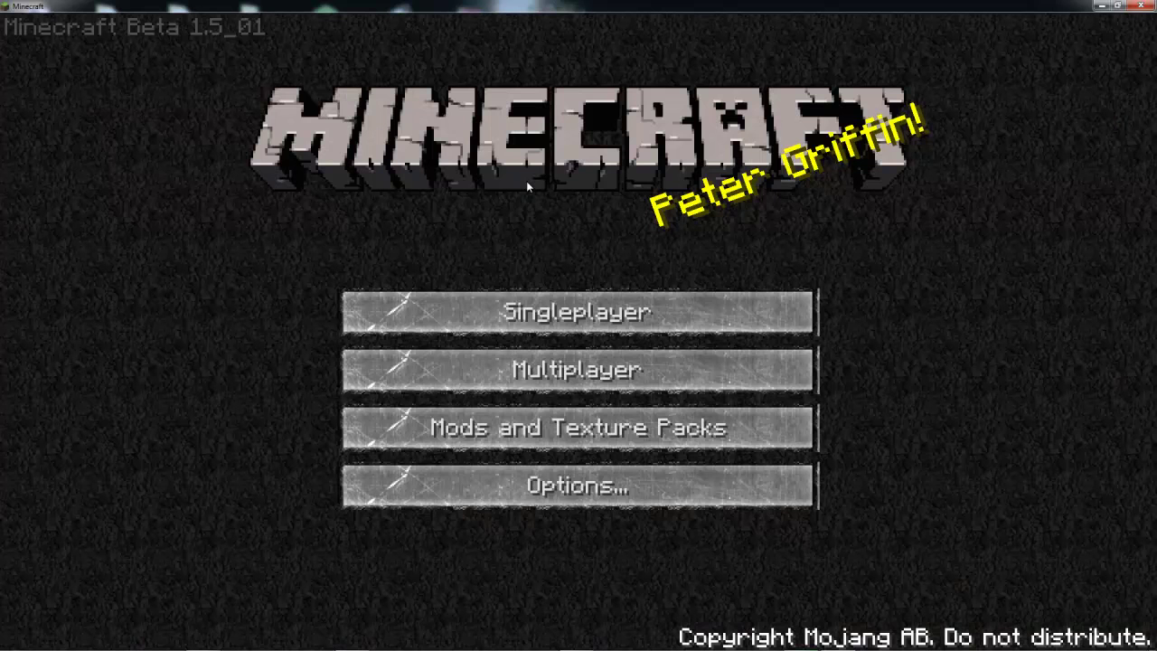
Choose Orca's Texpack 1.5_1 - New Skins.zip in Mods and Texture Packs and confirm with Done
click(589, 447)
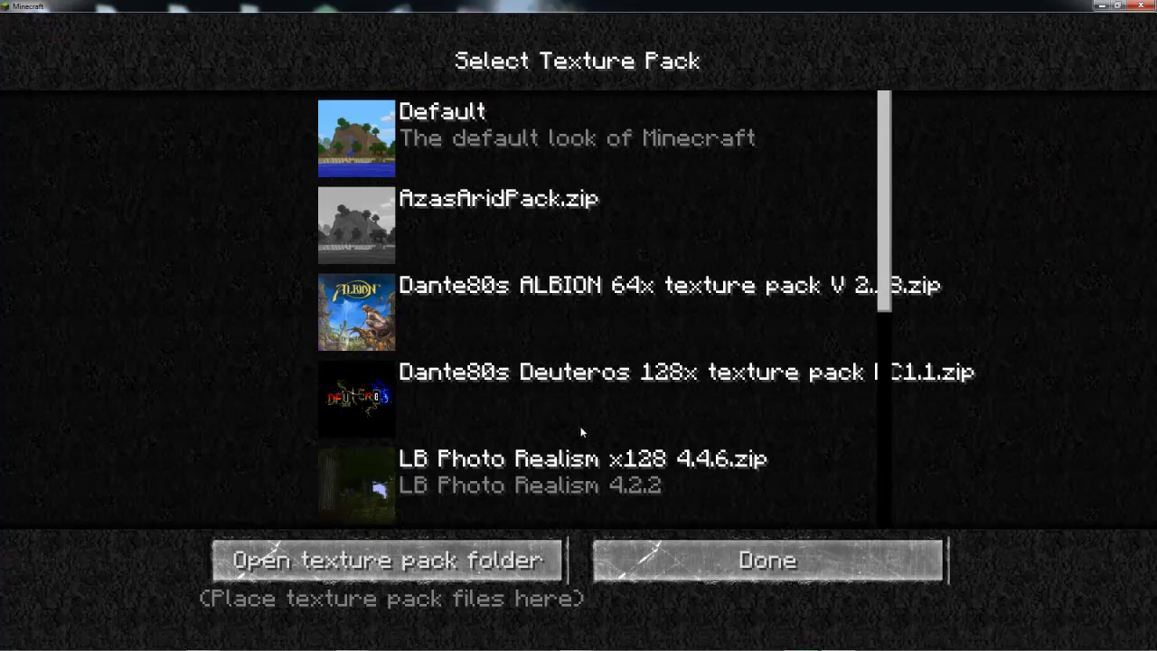
drag(890, 225, 848, 280)
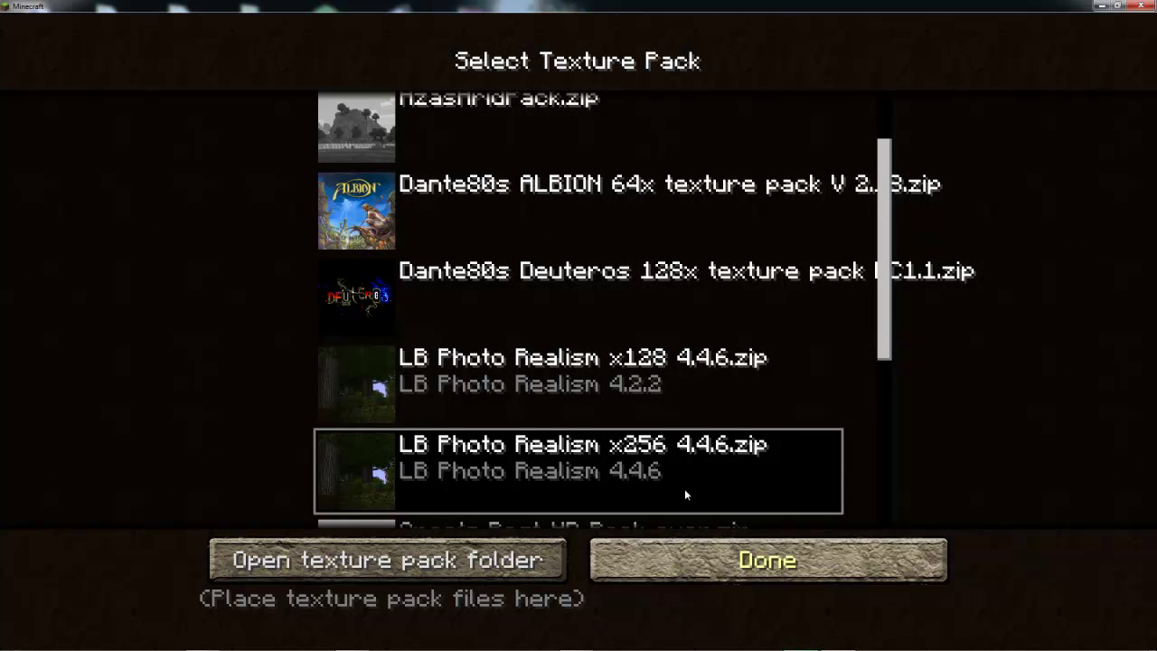
click(788, 571)
click(664, 437)
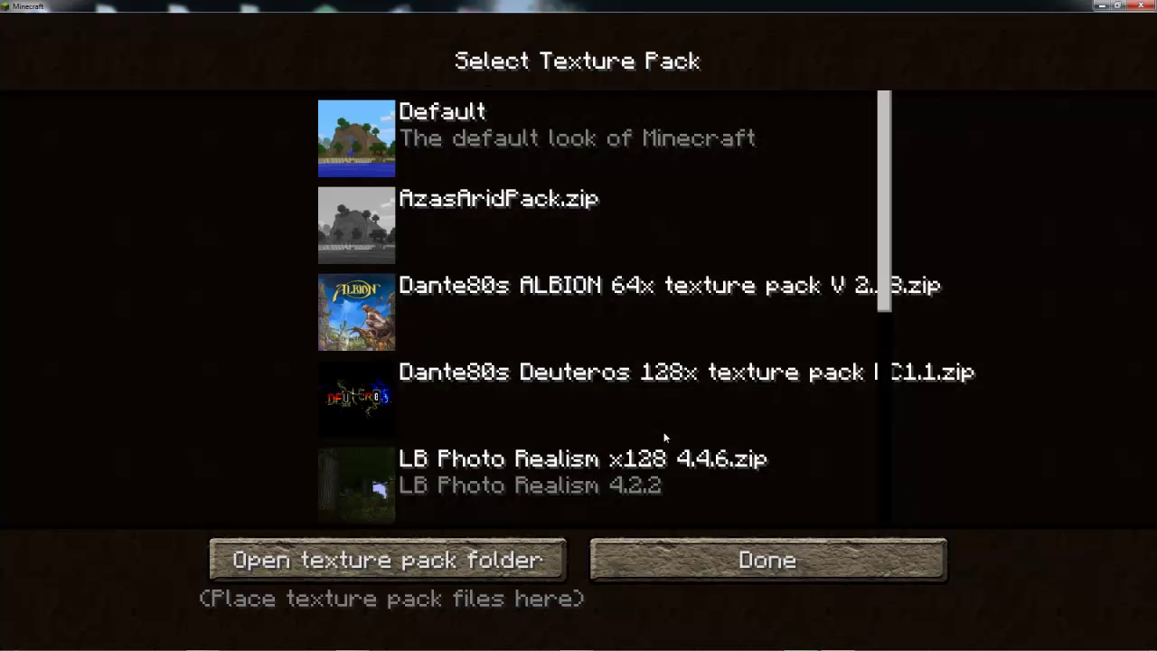
drag(881, 280, 801, 504)
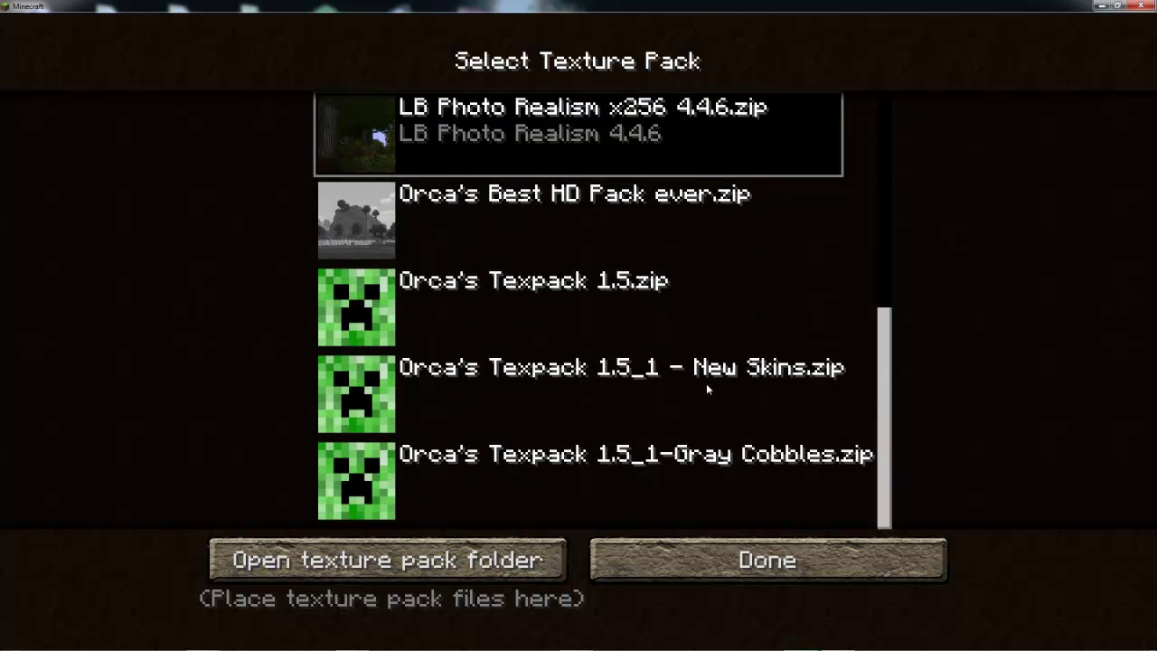
click(732, 373)
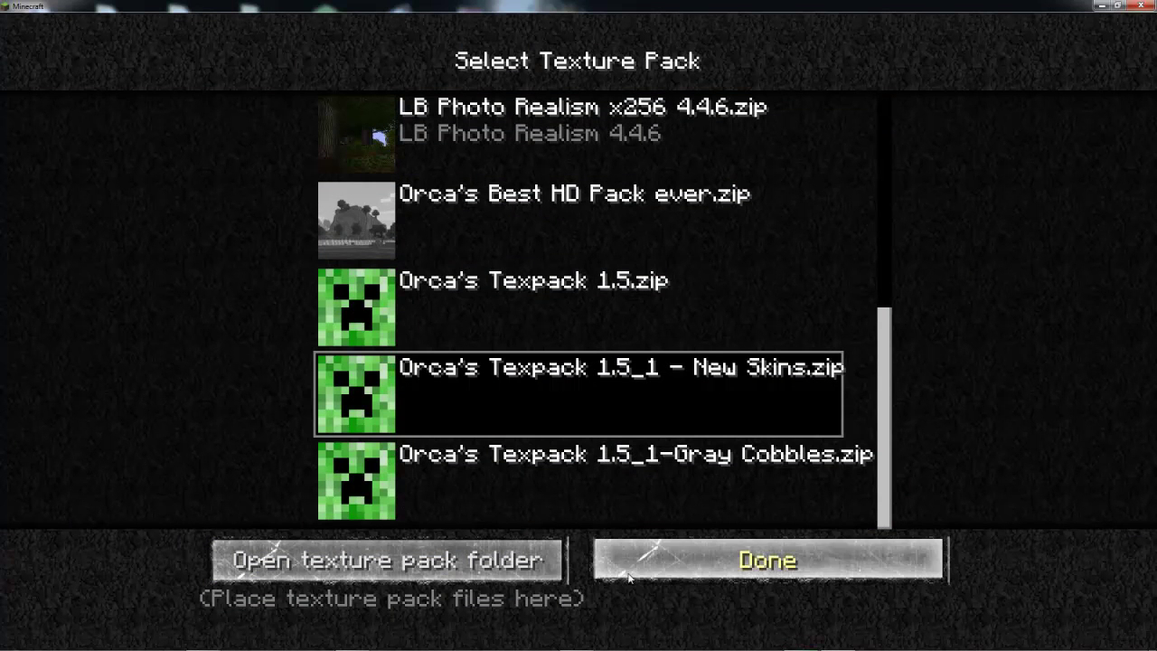
click(608, 542)
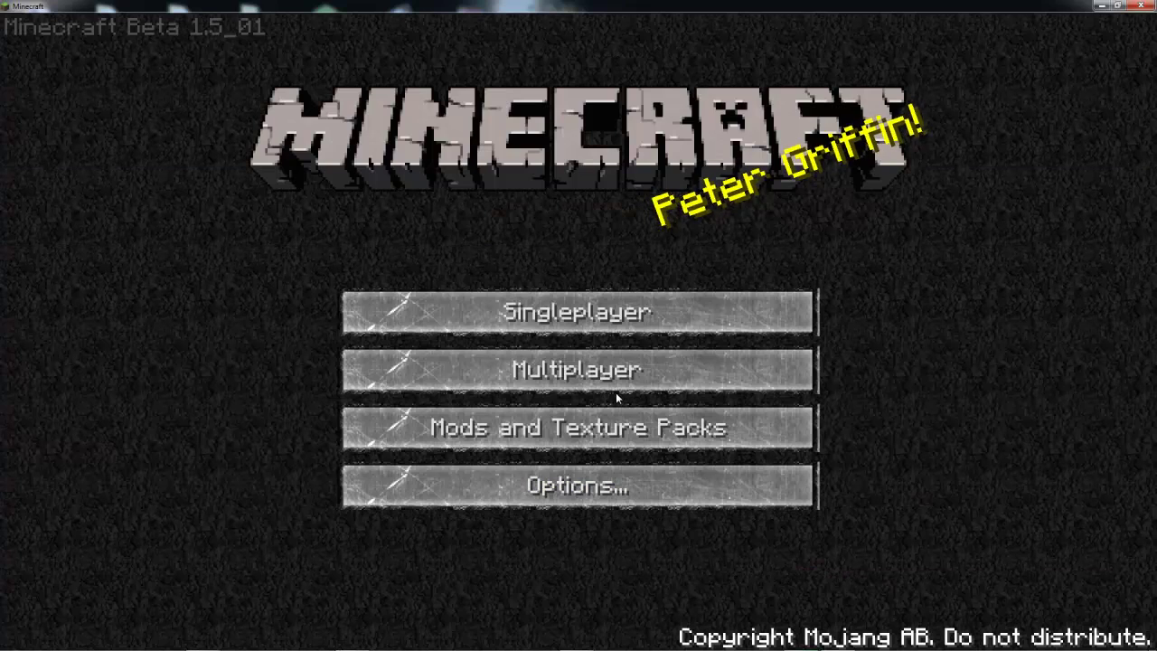
Quit Minecraft and drag selection rectangles across the desktop icons
click(1137, 5)
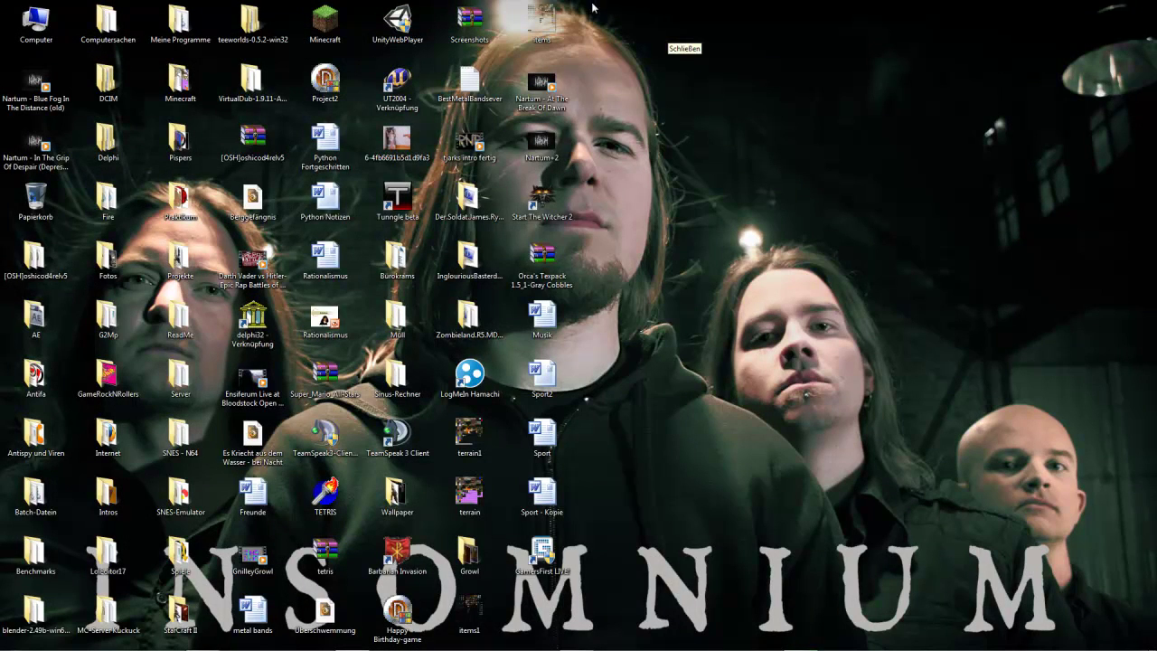
drag(580, 14, 1154, 569)
drag(1151, 636, 589, 14)
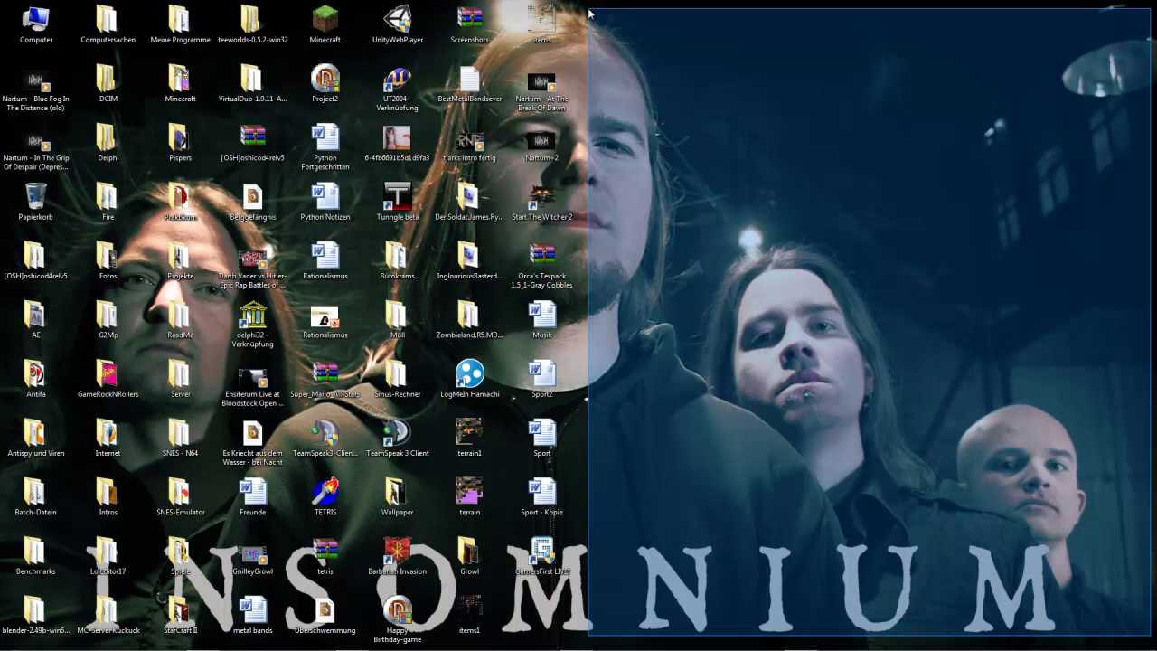
drag(588, 13, 1077, 520)
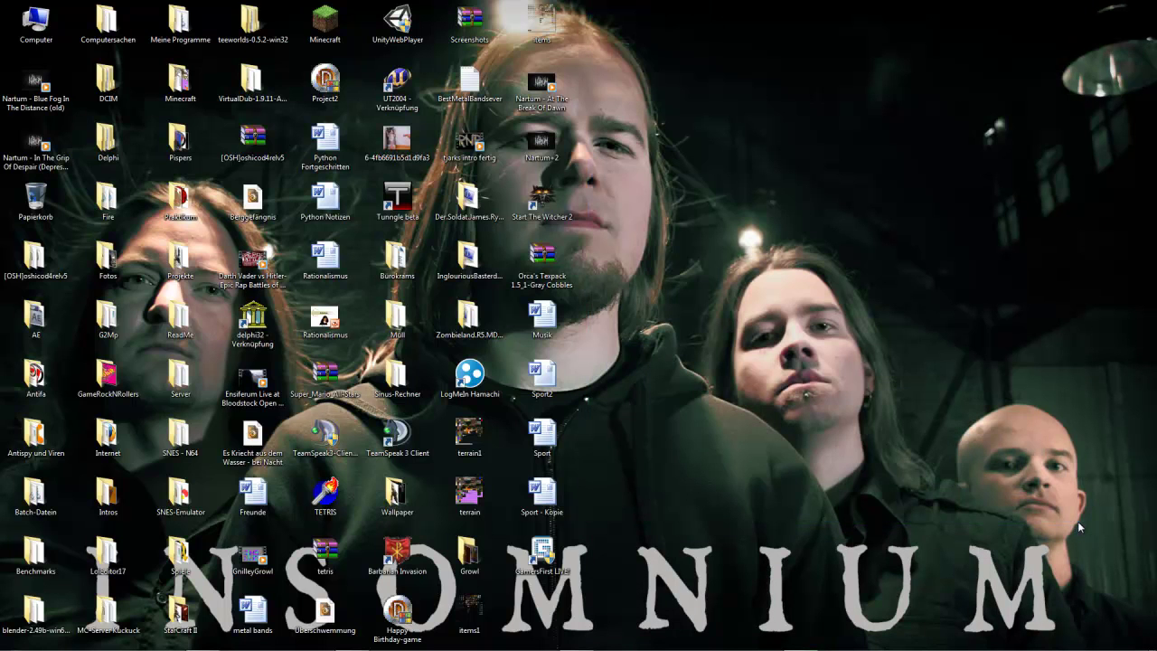